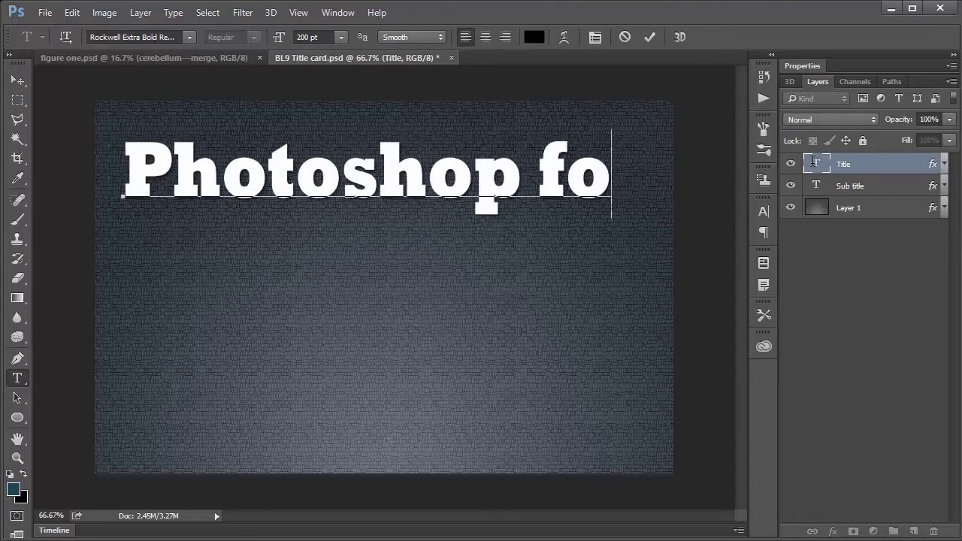
Change the title text to 'Photoshop for' / 'the Scientist' on two lines.
text(r)
key(Return)
text(the Scientist)
key(ctrl+Return)
key(m)
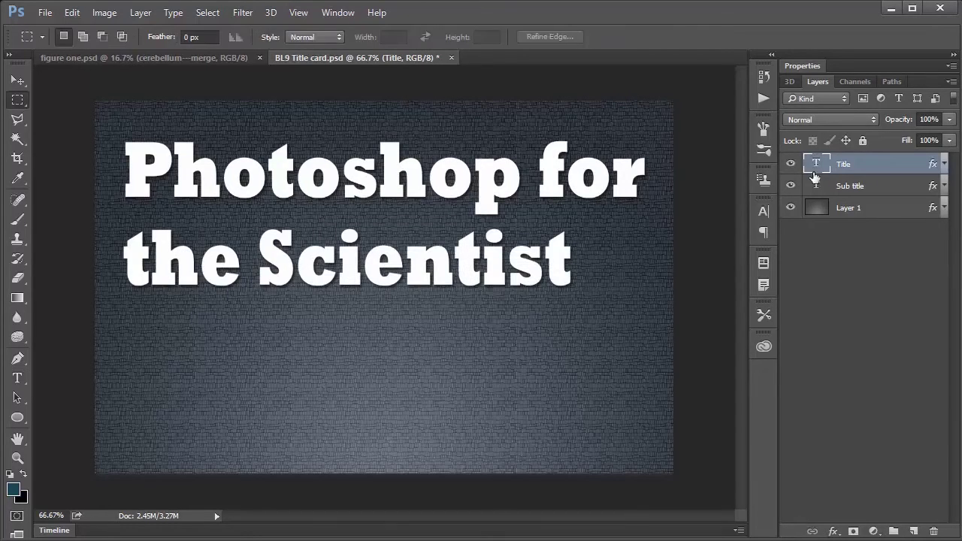
Rewrite the subtitle as 'Basic Lesson #9:' / 'Smart Scientists use' / 'Smart Objects'.
double_click(816, 185)
text(Basic Lesso)
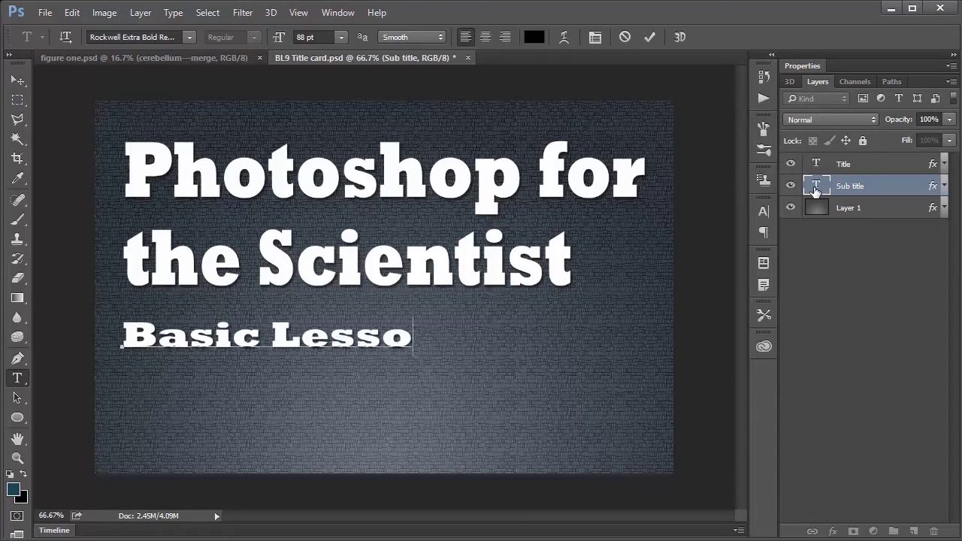
text(n #9:)
key(Return)
text(S)
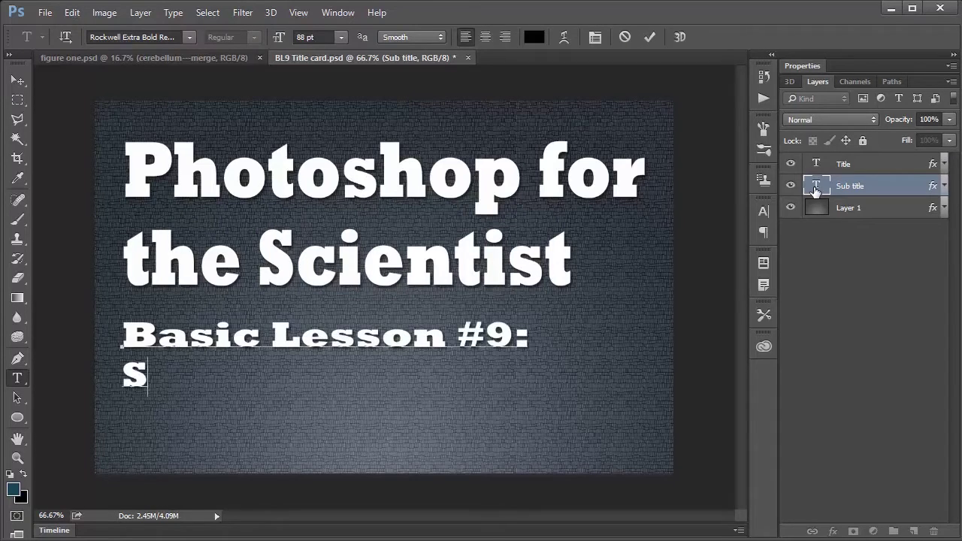
text(mart Scientists use)
key(Return)
text(S)
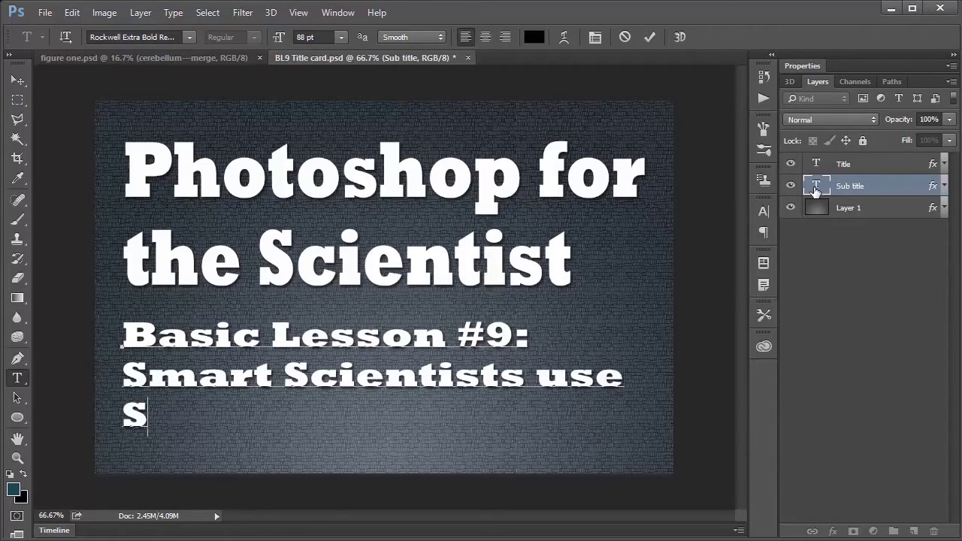
text(mart Objects)
key(ctrl+Return)
key(m)
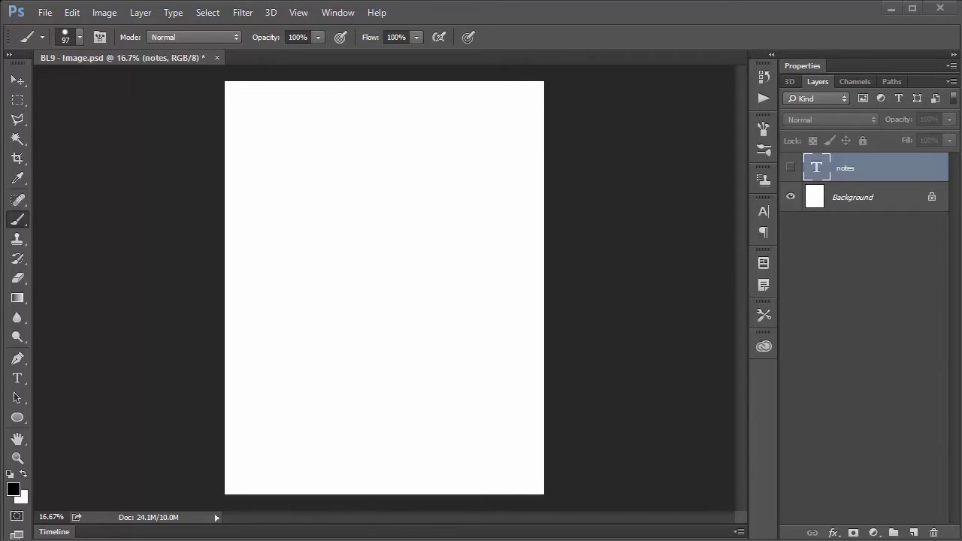
Drag the cerebellum file from File Explorer onto the Photoshop page.
key(alt+Tab)
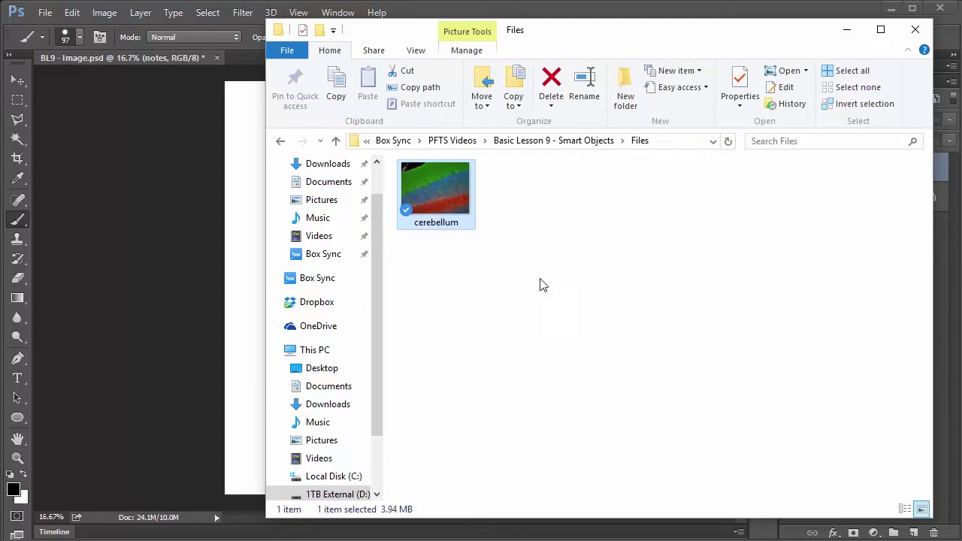
drag(449, 211, 250, 274)
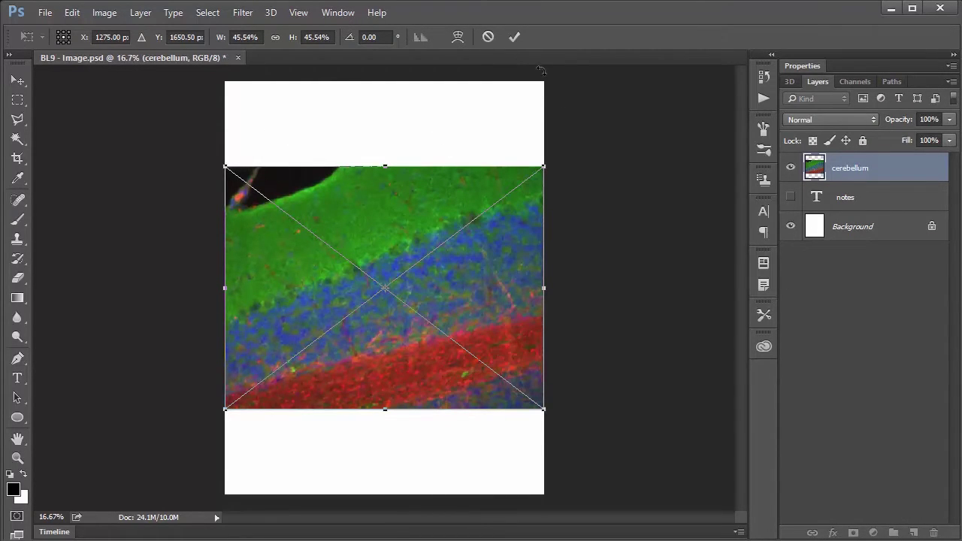
Commit the placed cerebellum image as a smart object layer.
click(515, 37)
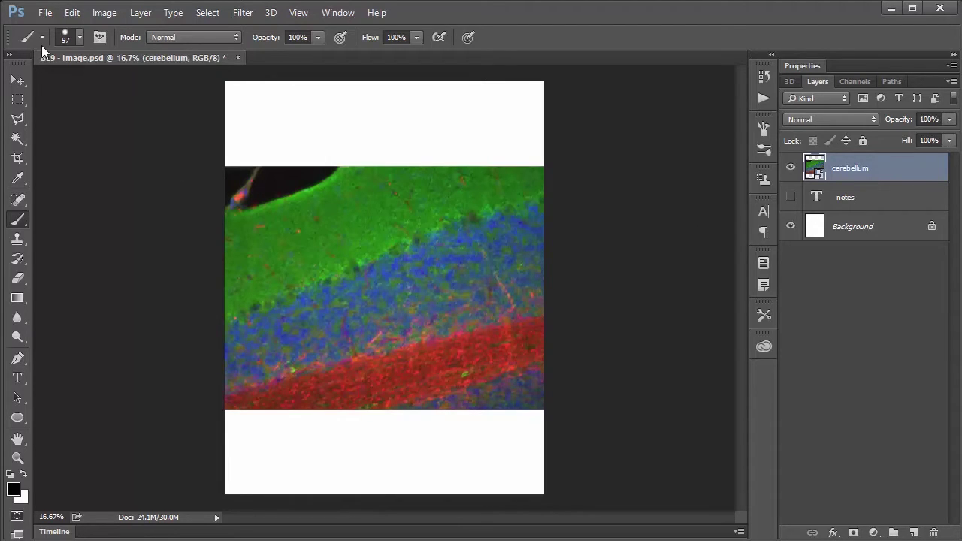
Open cerebellum.tiff, select the whole image, and return to BL9 - Image.psd.
click(45, 13)
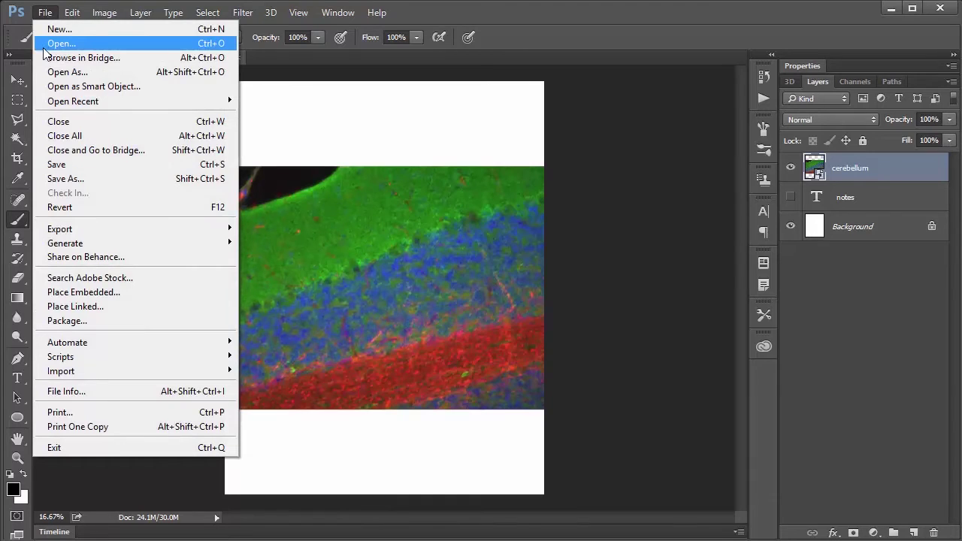
click(43, 48)
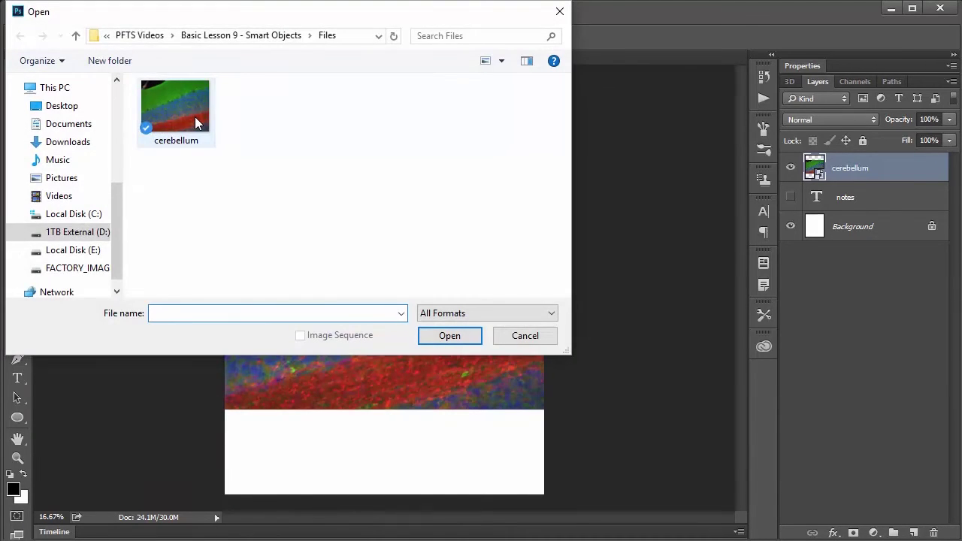
double_click(195, 118)
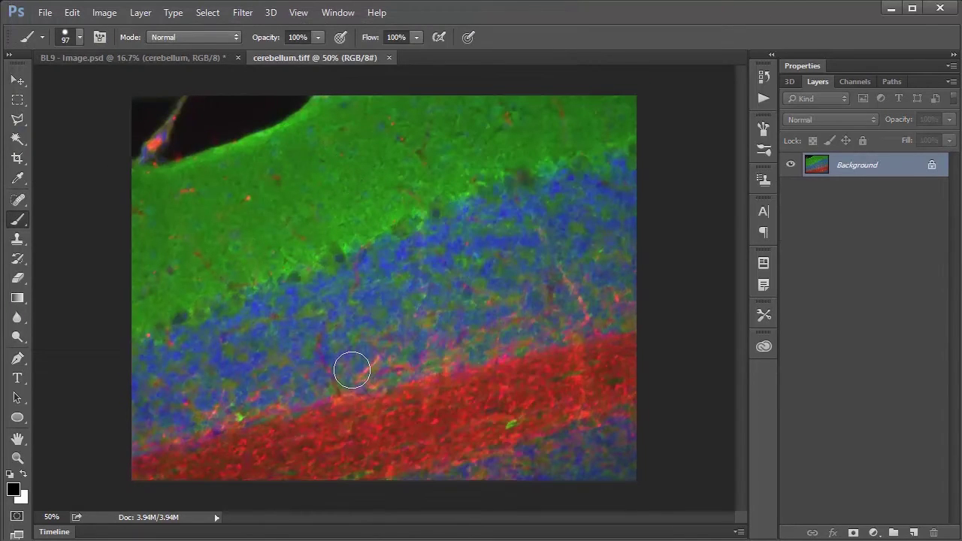
key(ctrl+a)
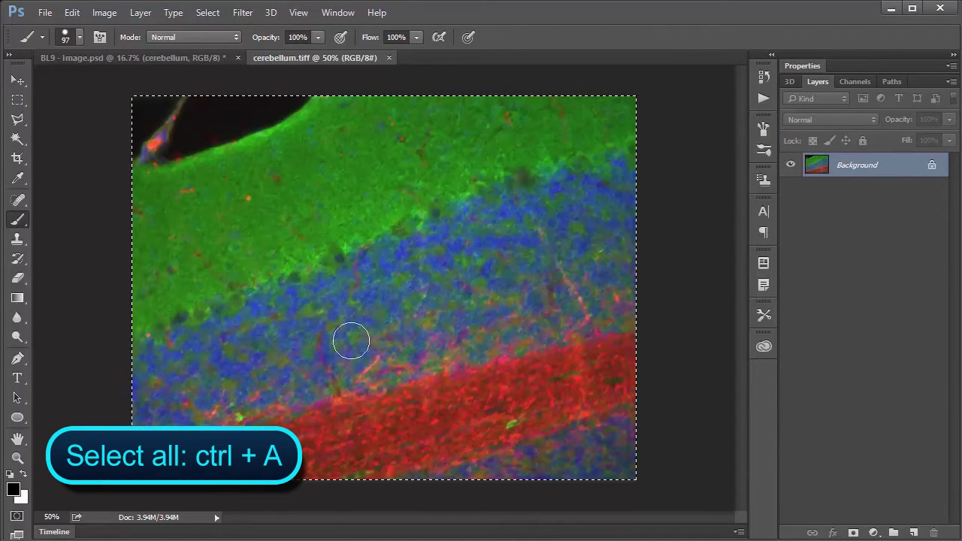
click(162, 57)
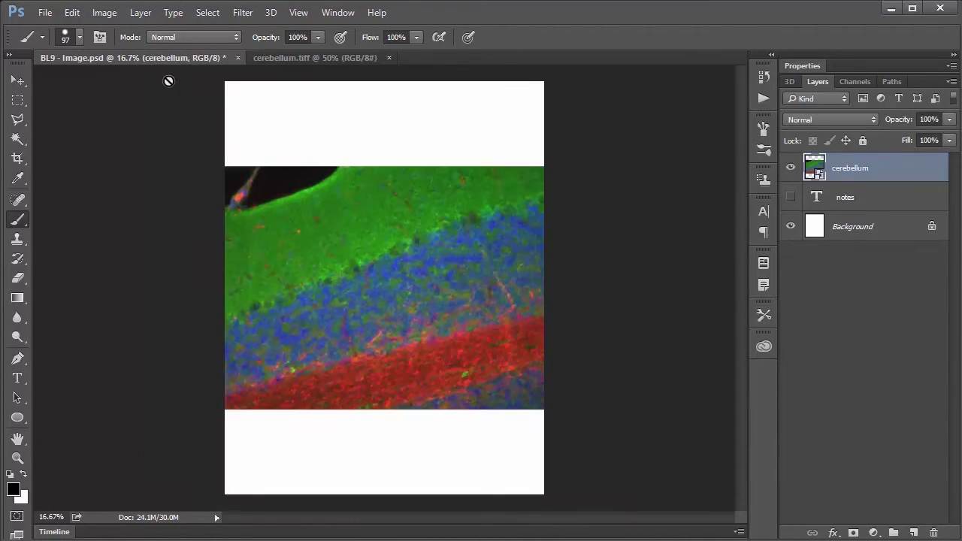
Paste the cerebellum copy as Layer 1, paint a trial smiley, then undo the strokes.
key(ctrl+v)
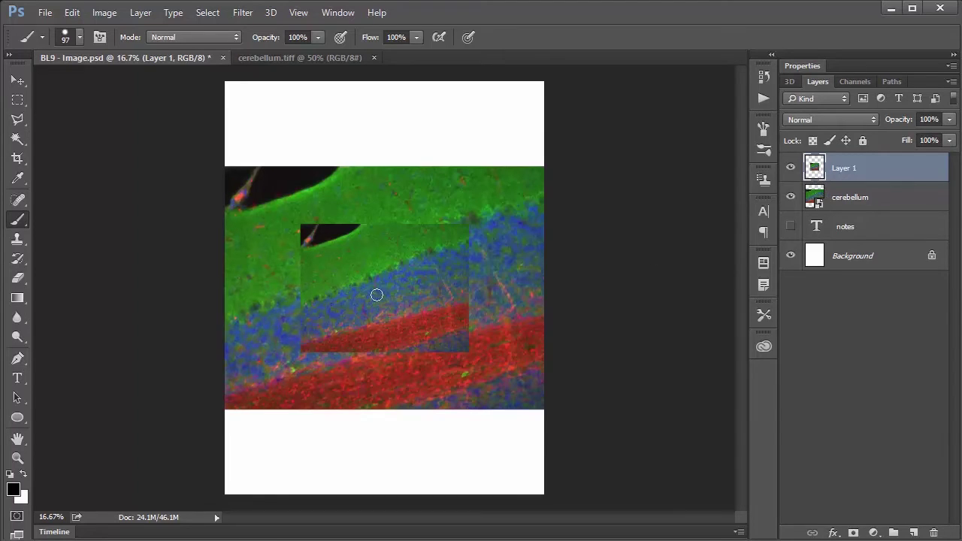
mouse_move(346, 268)
mouse_down()
mouse_move(402, 312)
mouse_move(430, 282)
mouse_up()
mouse_move(383, 247)
mouse_down()
mouse_move(379, 271)
mouse_move(400, 276)
mouse_up()
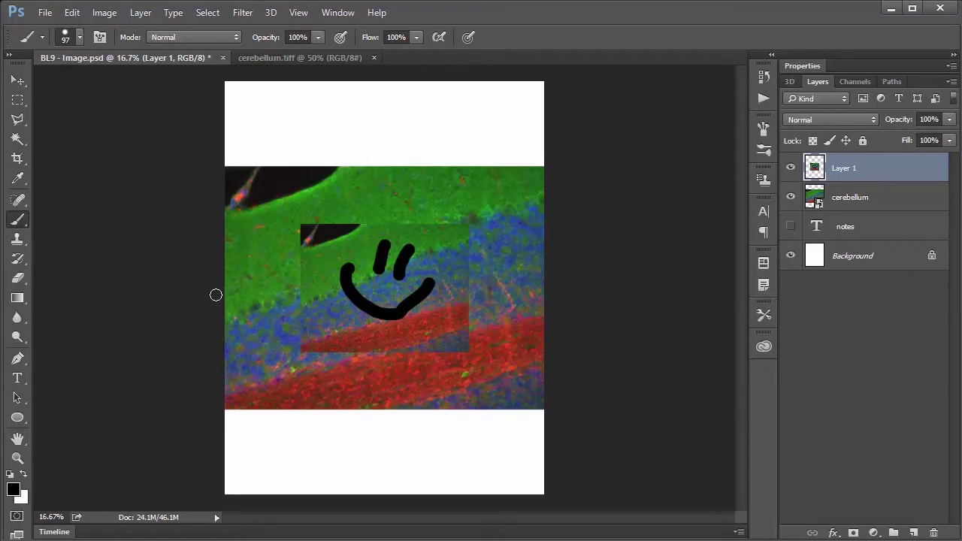
key(ctrl+alt+z)
key(ctrl+alt+z)
key(ctrl+alt+z)
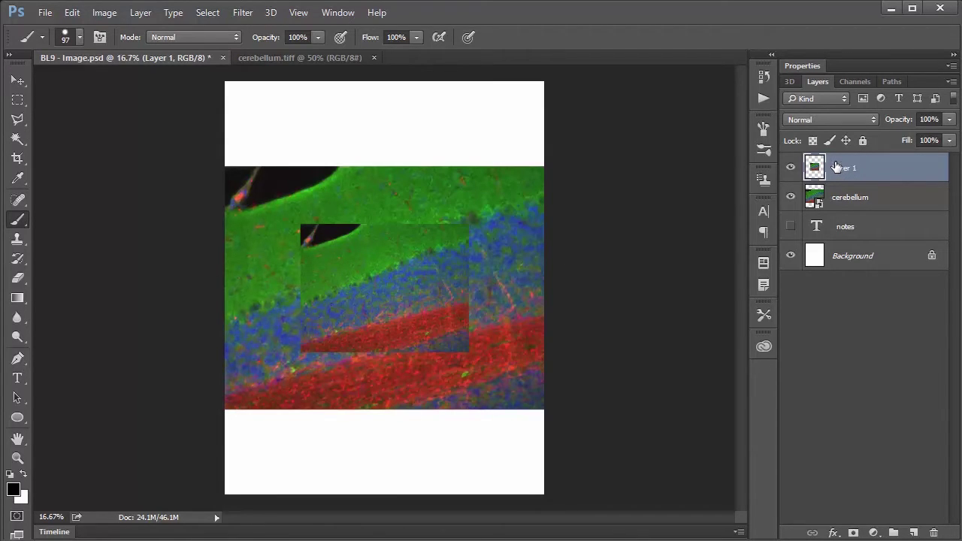
right_click(836, 162)
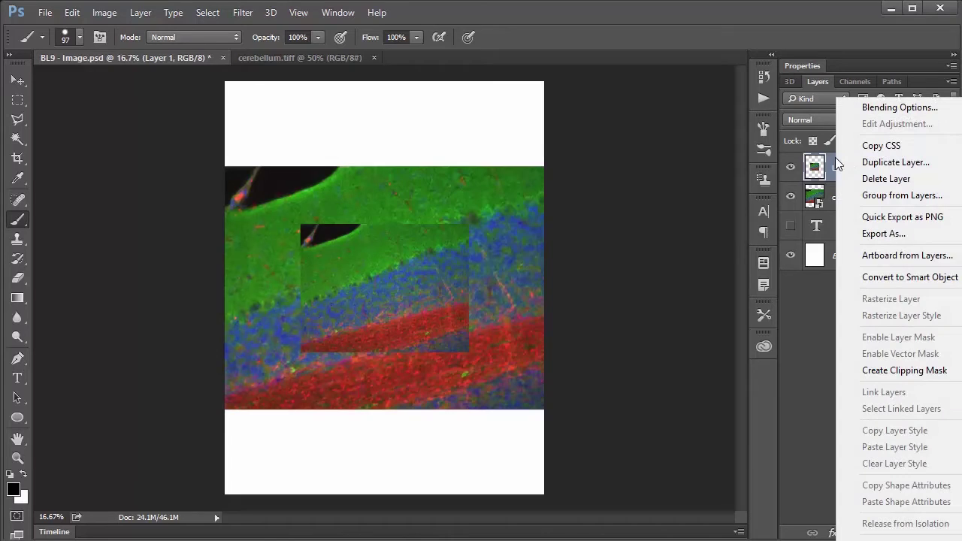
click(867, 278)
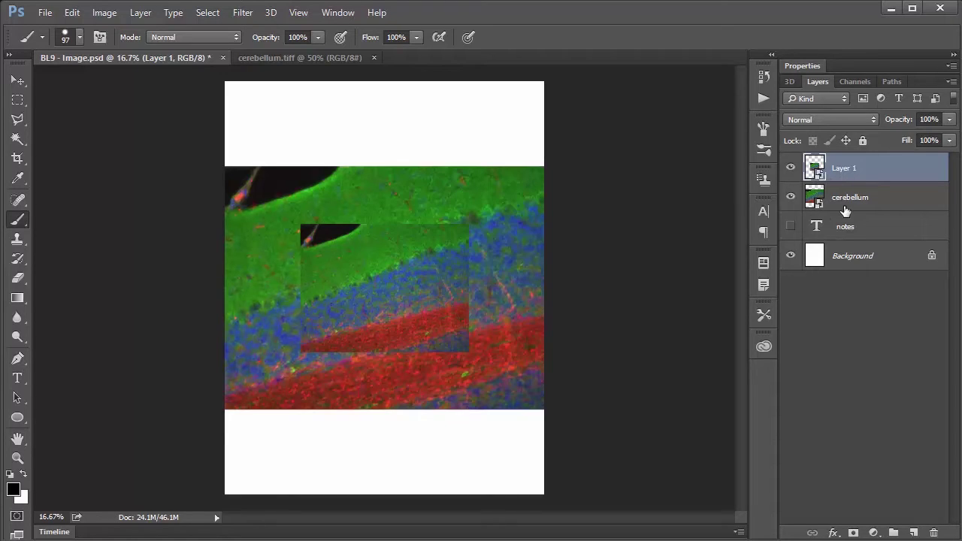
key(ctrl+z)
Hide Layer 1 and shrink the cerebellum smart object to a tiny central patch.
click(874, 200)
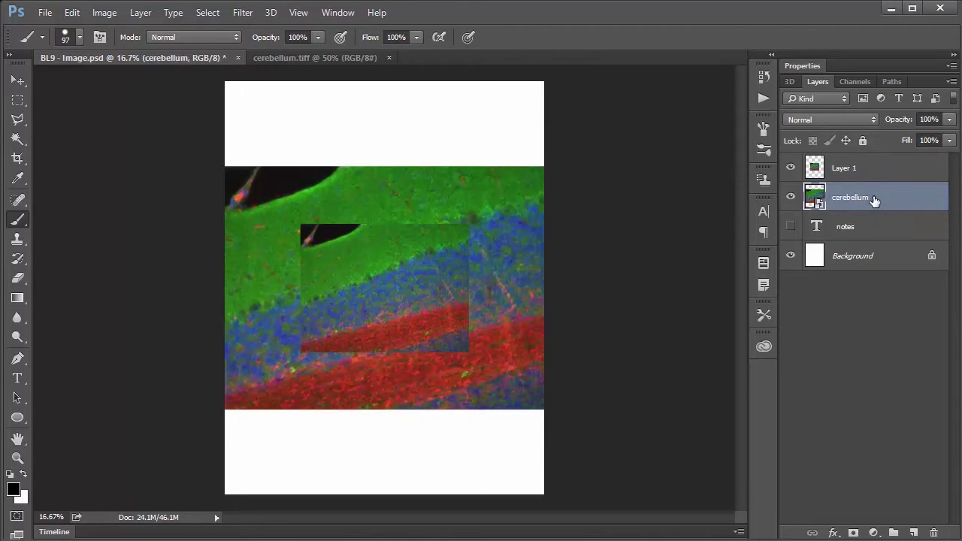
click(791, 168)
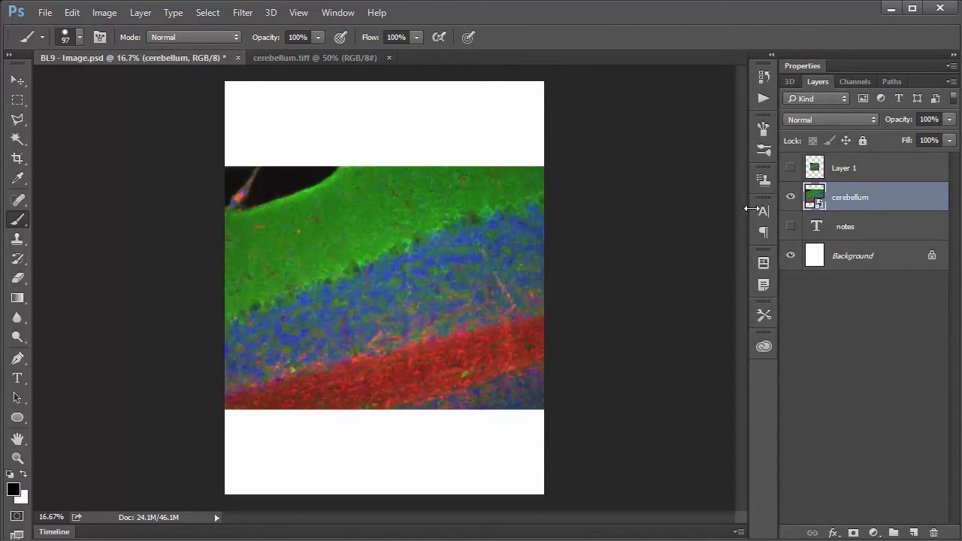
key(ctrl+t)
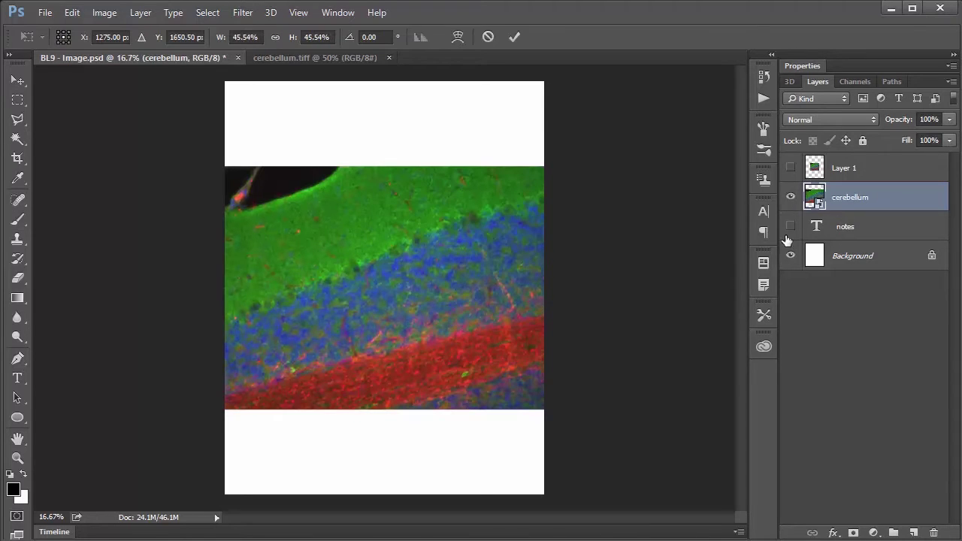
drag(543, 411, 392, 294)
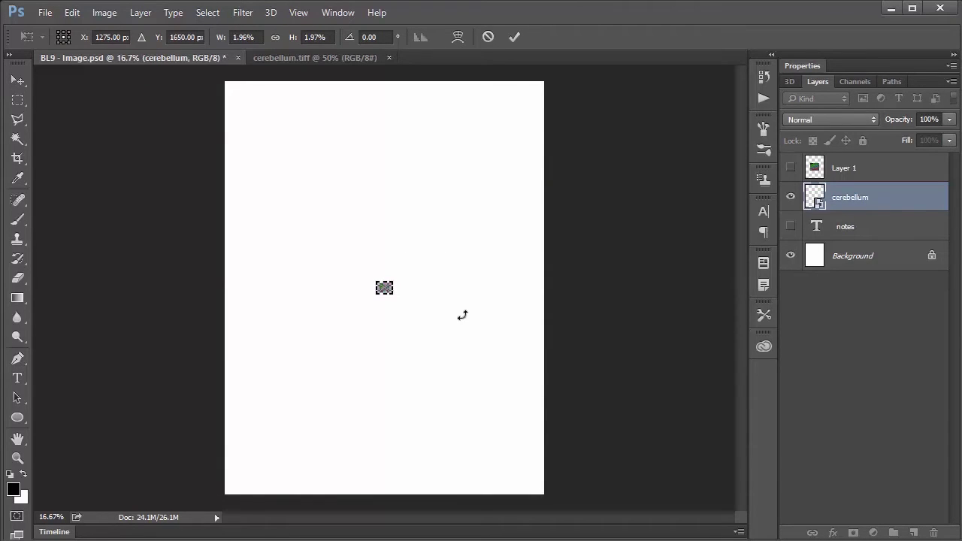
click(509, 37)
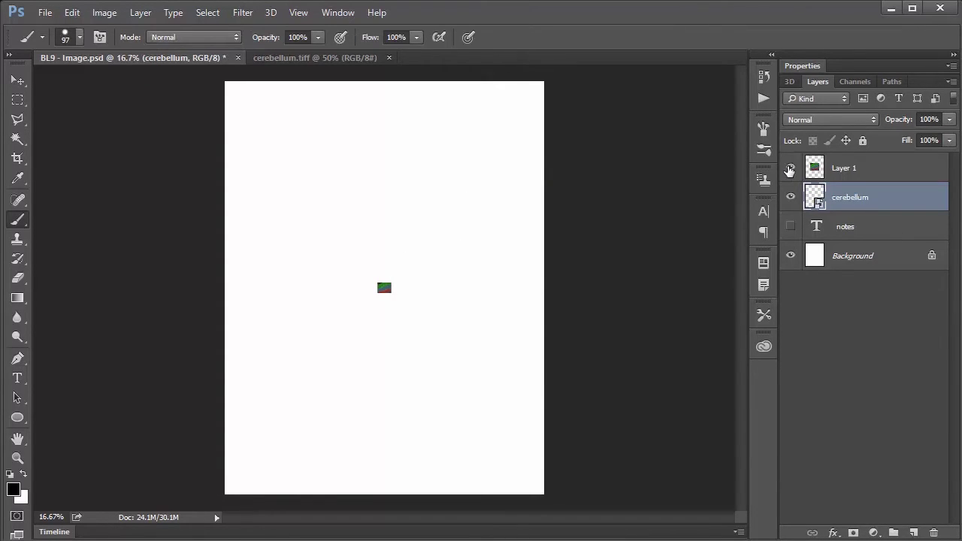
Show Layer 1 and shrink it to 7.44% (about 100 × 76 px) at the page centre.
click(790, 169)
click(894, 179)
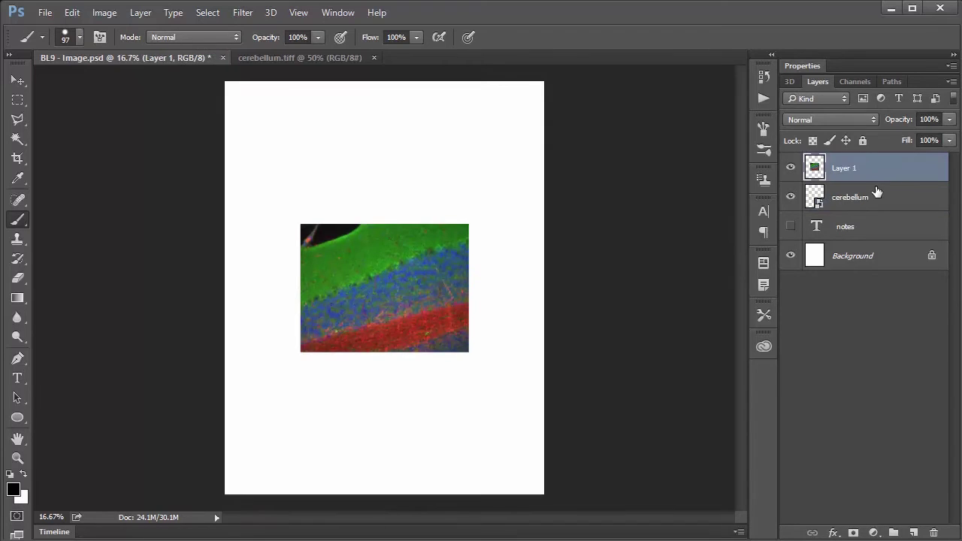
key(ctrl+t)
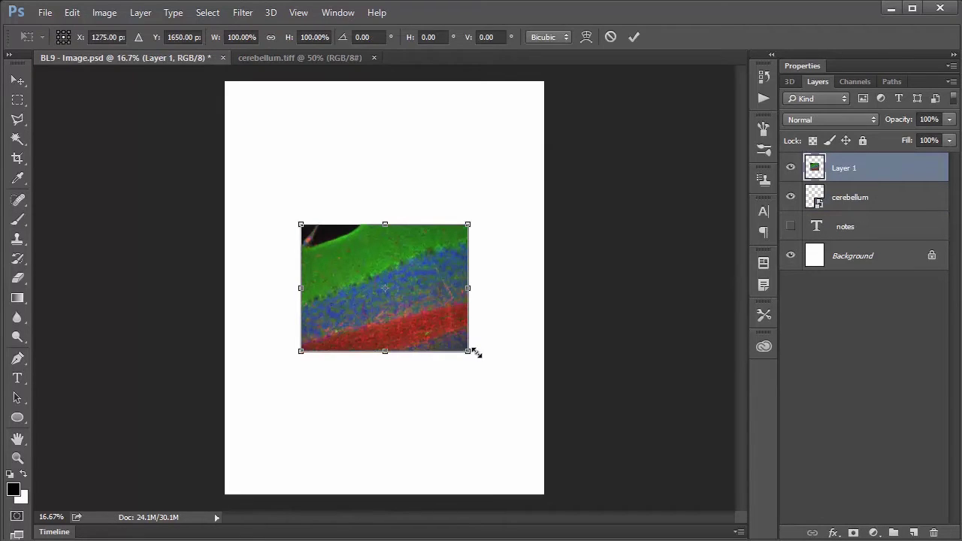
drag(461, 346, 392, 295)
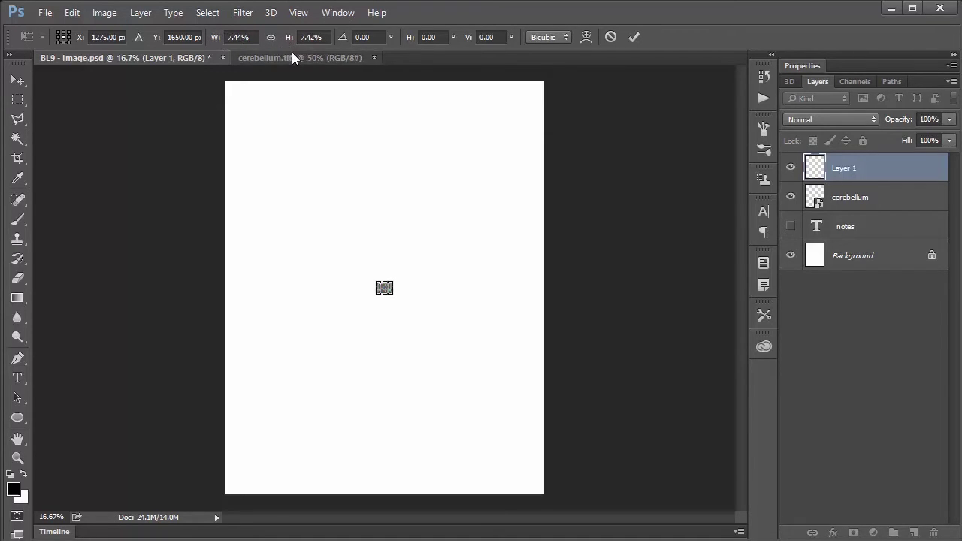
click(633, 39)
key(b)
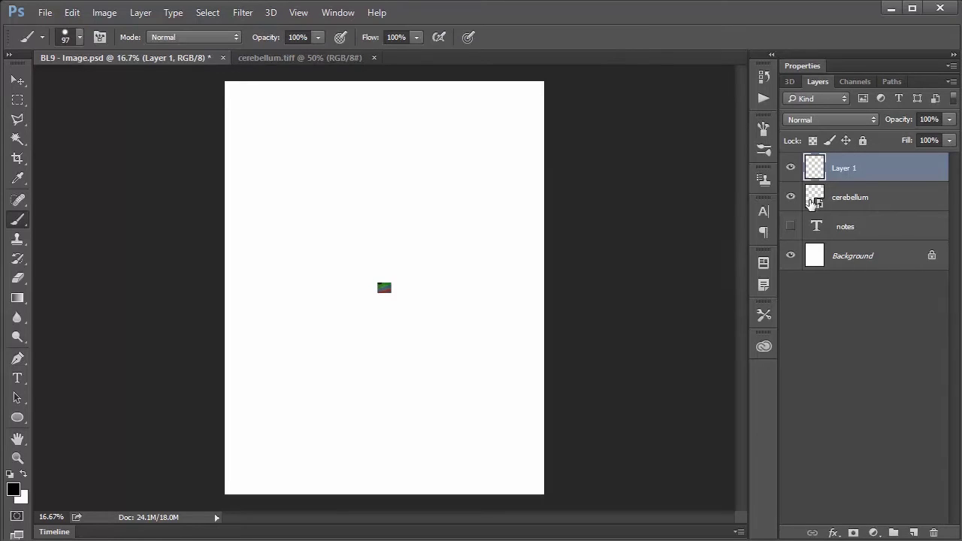
click(890, 200)
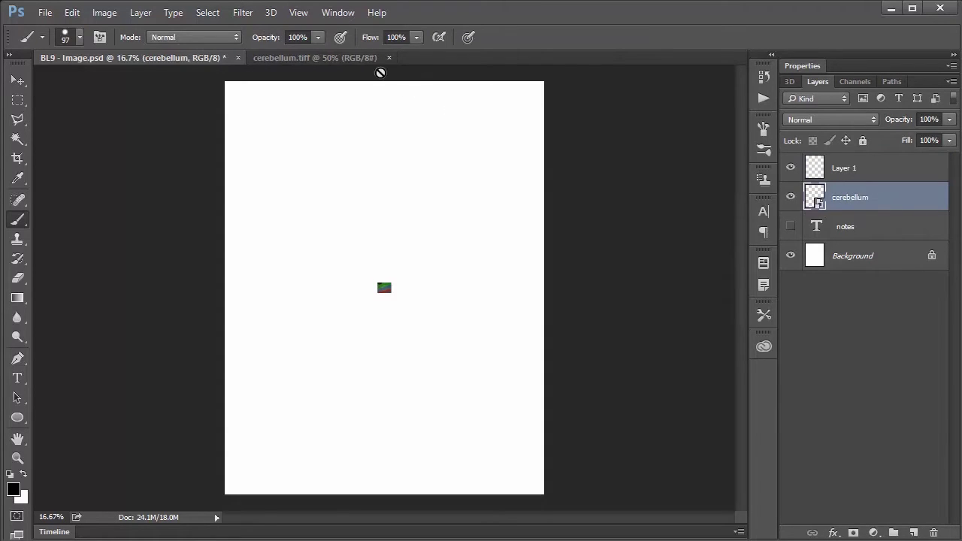
key(ctrl+t)
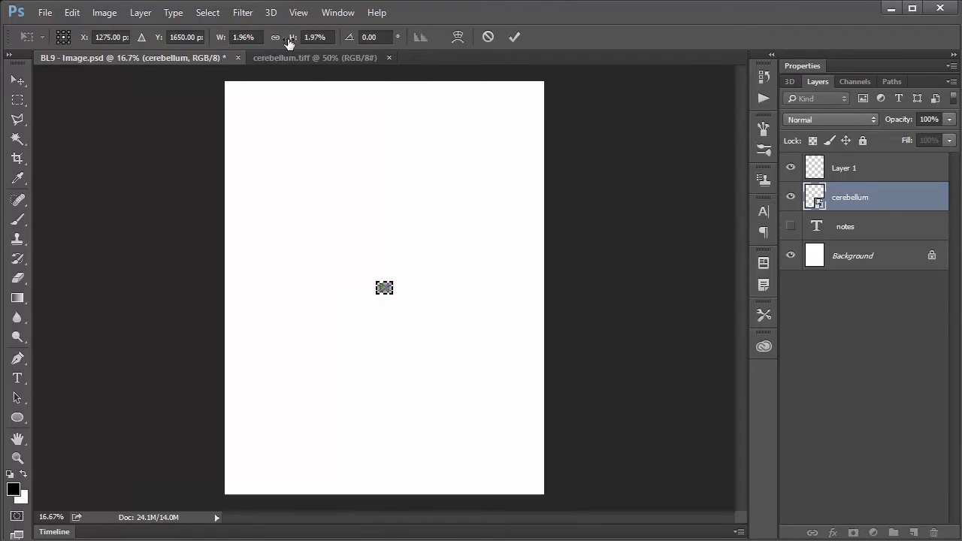
click(488, 37)
key(b)
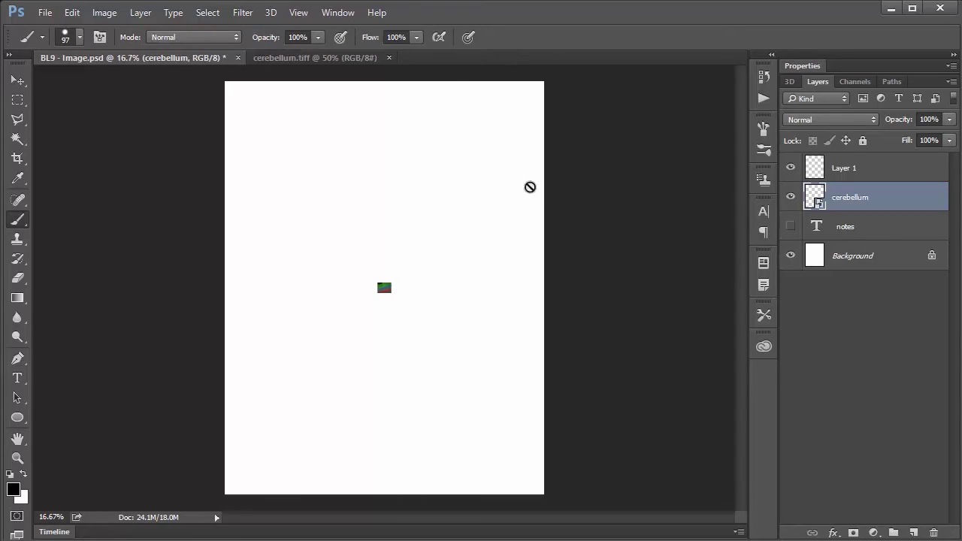
click(865, 172)
click(867, 198)
key(ctrl+t)
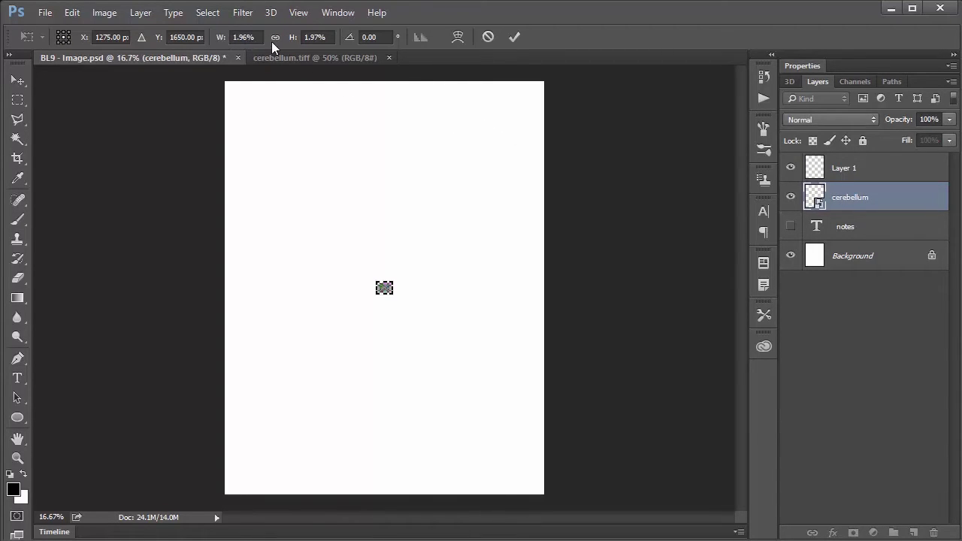
click(490, 37)
click(879, 170)
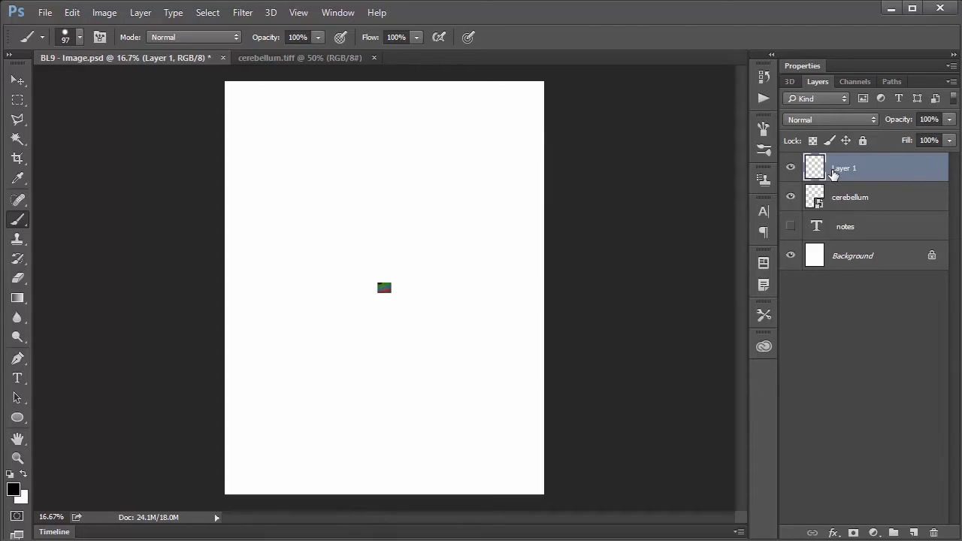
key(ctrl+t)
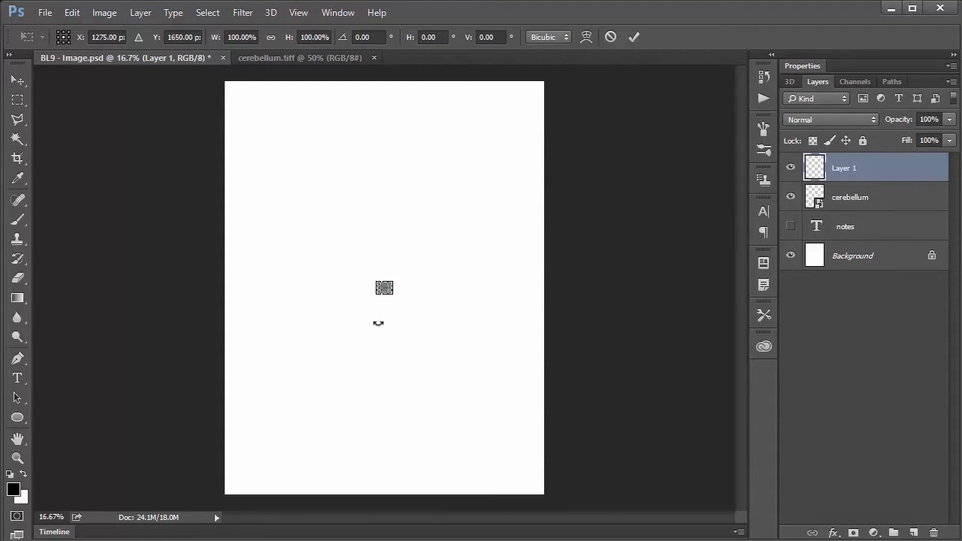
Scale Layer 1 up to page width (about 2536%), then hide it.
drag(396, 295, 543, 408)
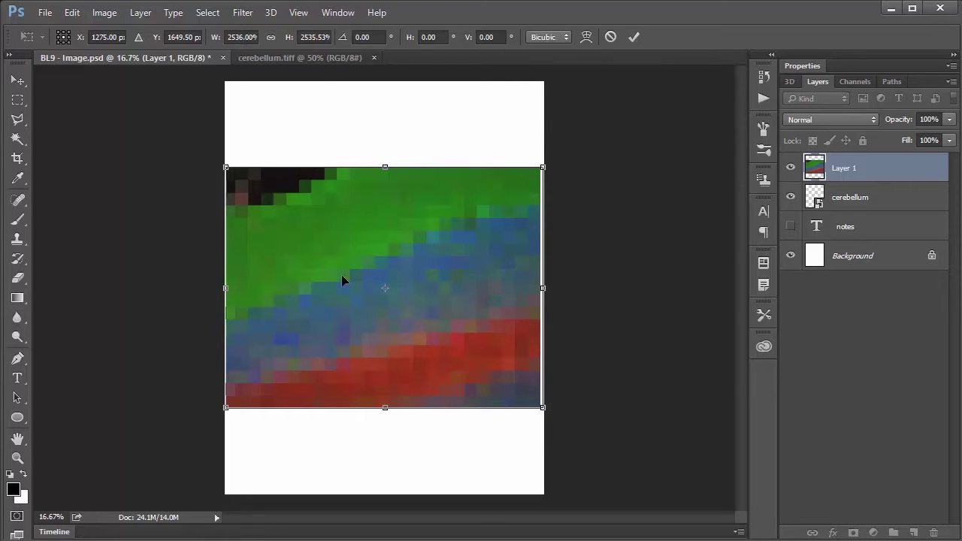
click(632, 37)
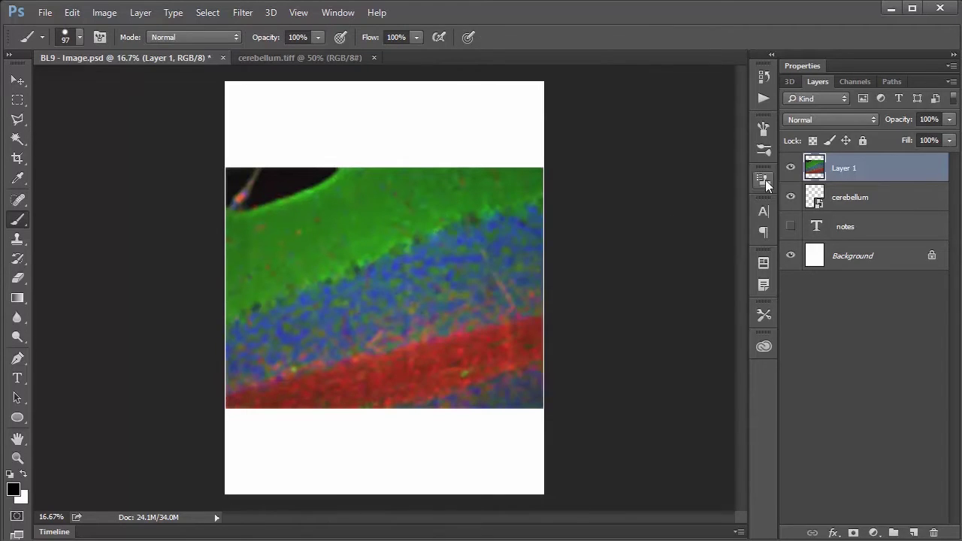
click(791, 168)
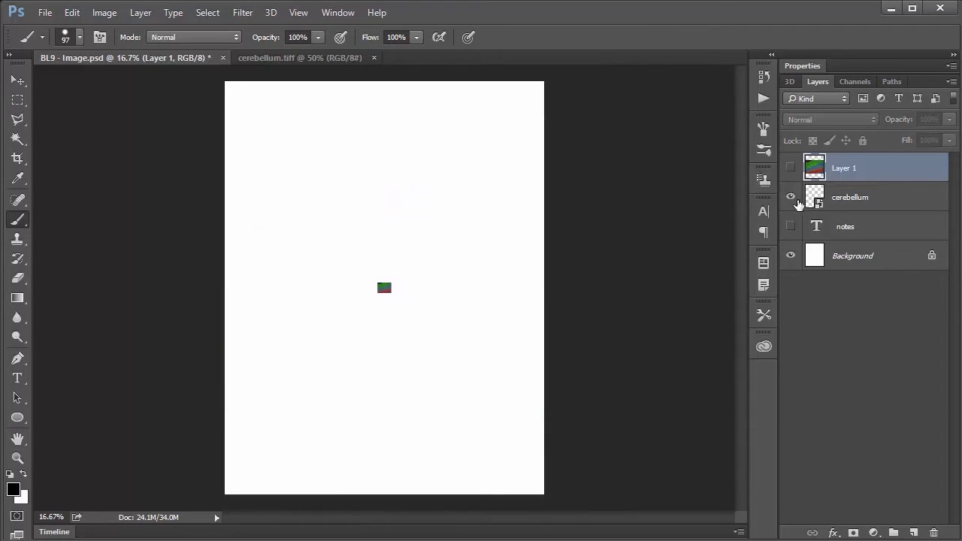
click(883, 214)
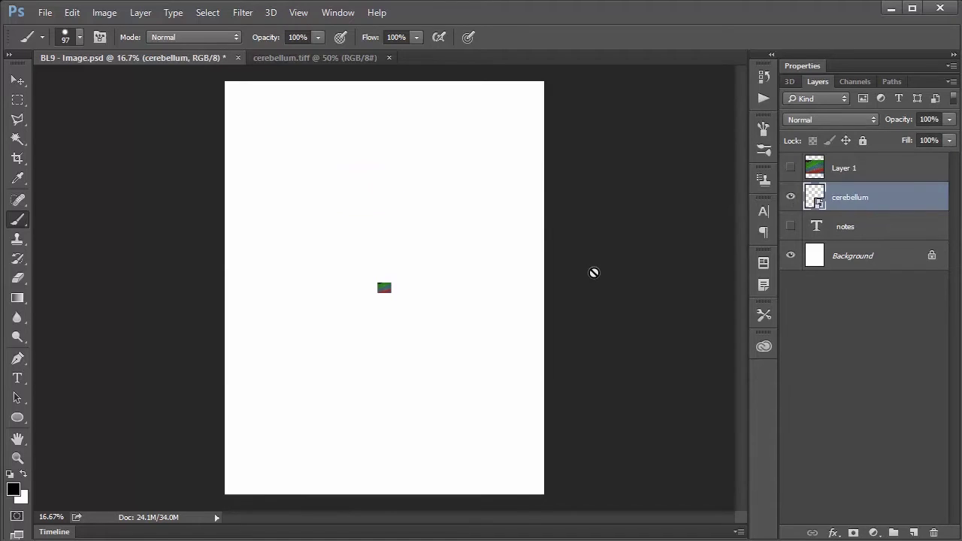
Enlarge the cerebellum smart object to page width and compare it against Layer 1.
key(ctrl+t)
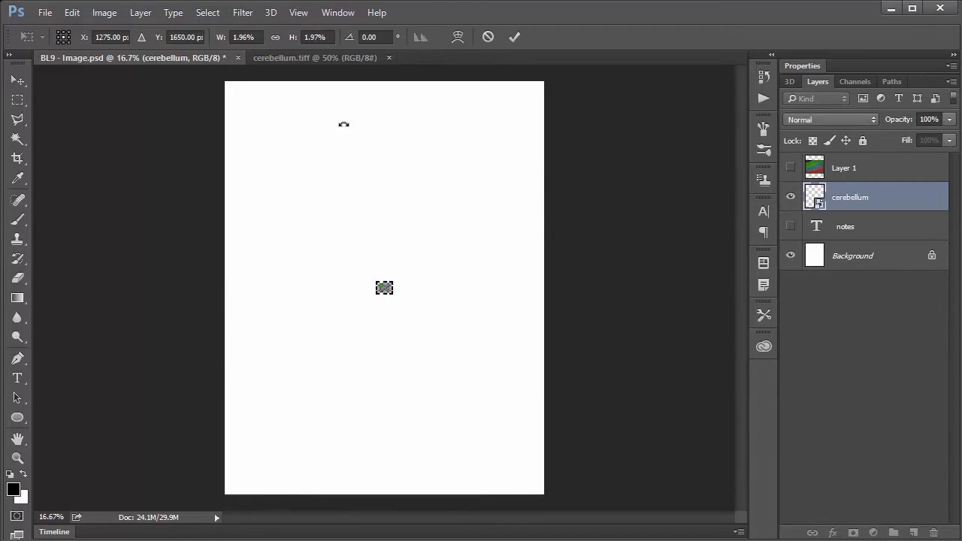
drag(392, 294, 545, 411)
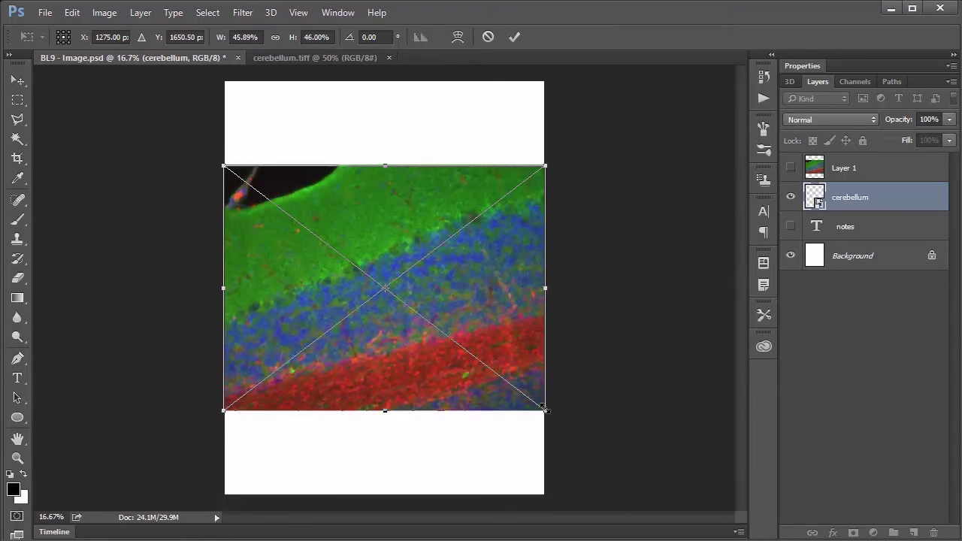
click(516, 36)
key(b)
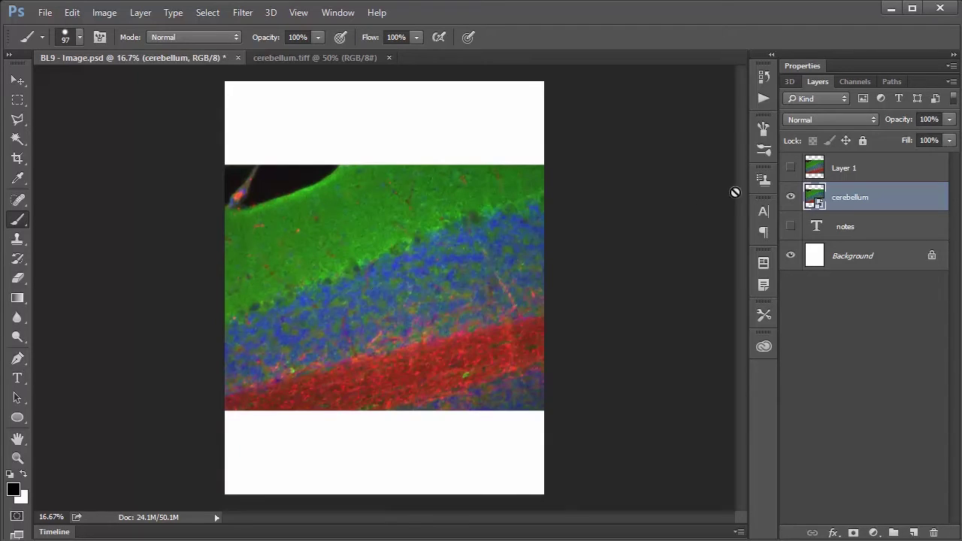
click(791, 167)
click(791, 168)
click(791, 169)
click(792, 169)
Try a 100% width scale on the cerebellum, undo it, and hide the cerebellum layer.
key(ctrl+t)
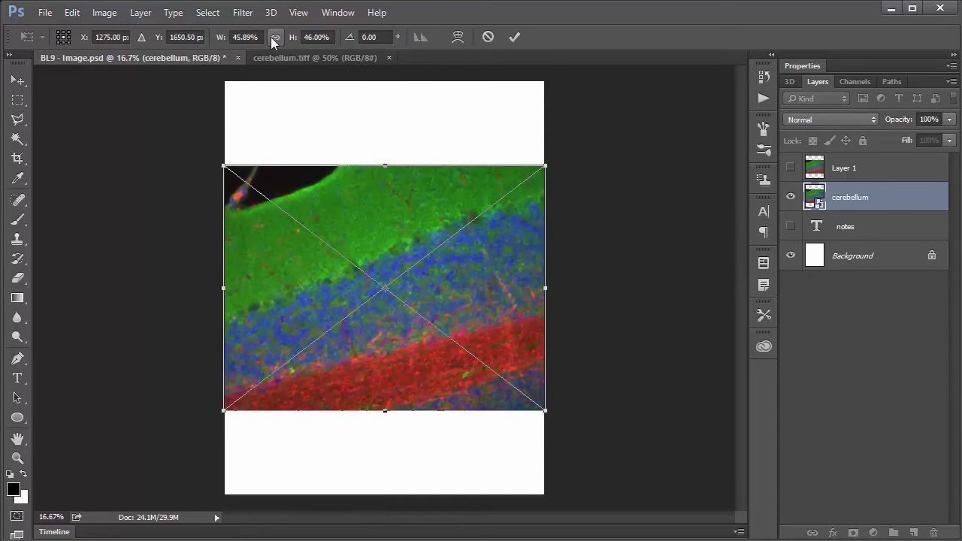
click(245, 37)
text(100)
key(Return)
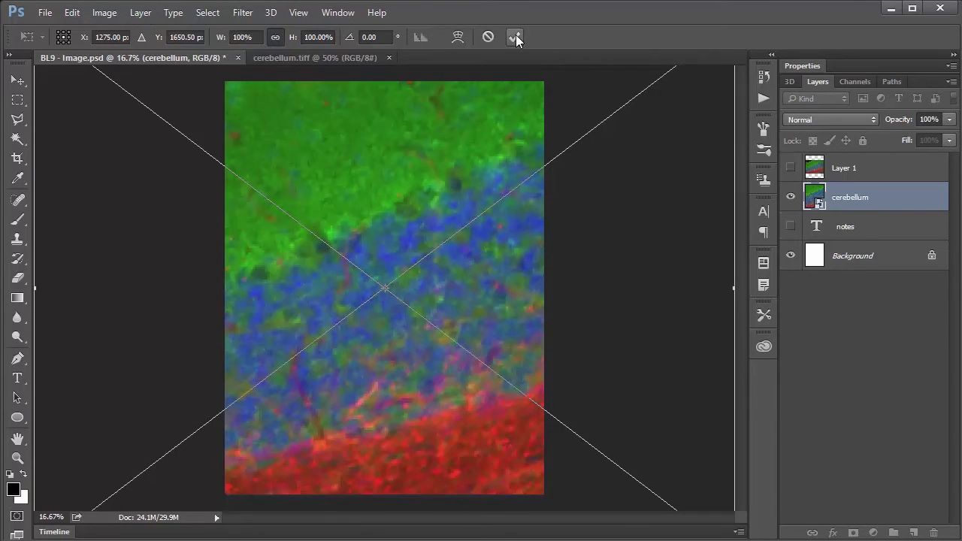
click(515, 38)
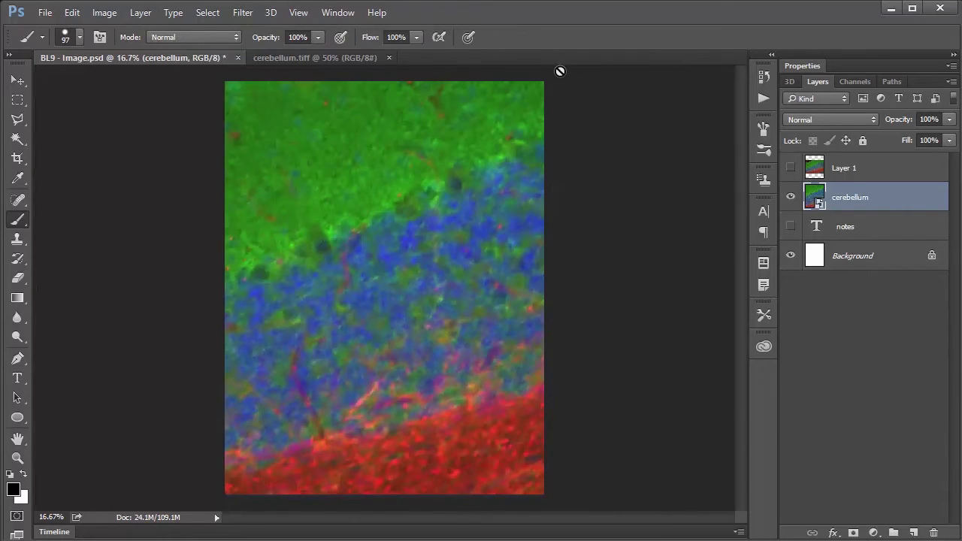
key(ctrl+z)
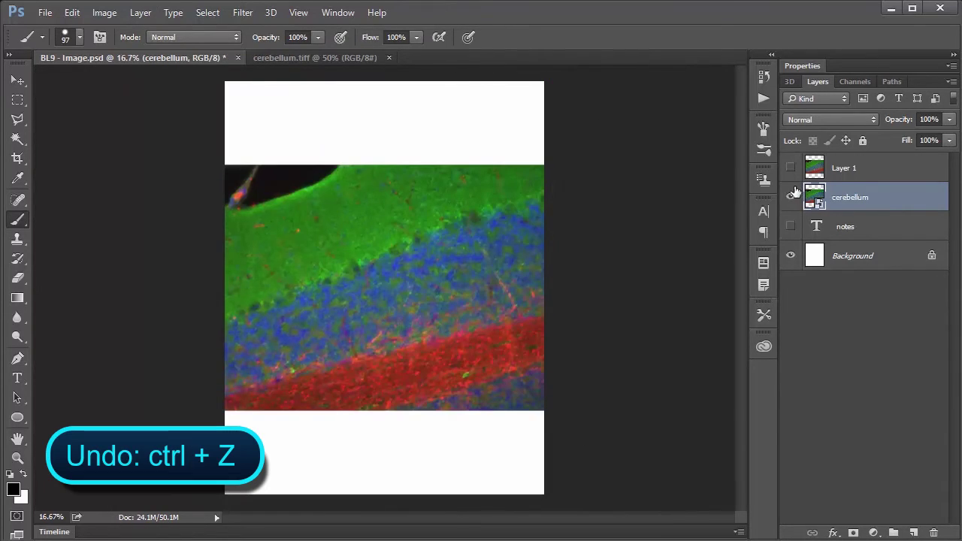
click(790, 197)
Show Layer 1 and shrink it down to a small thumbnail.
click(791, 168)
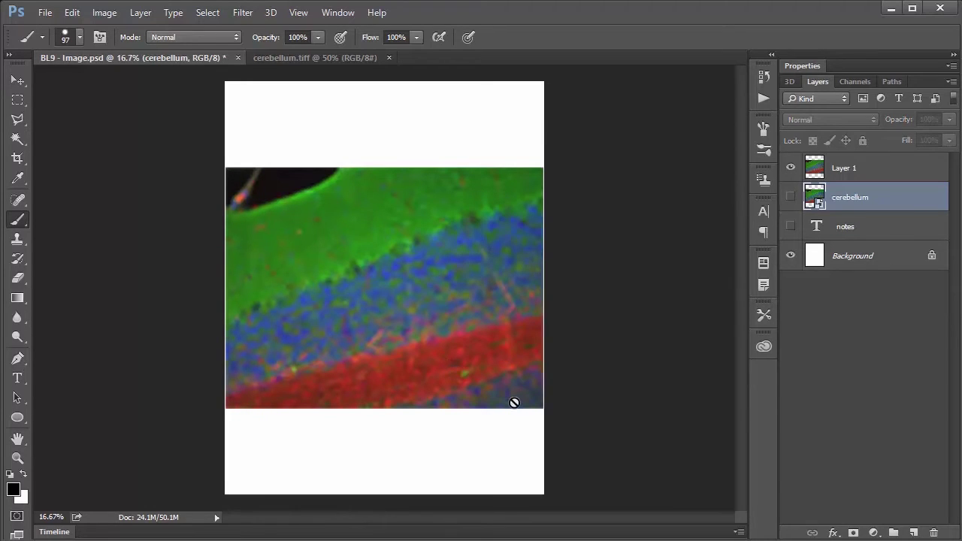
click(852, 177)
key(ctrl+t)
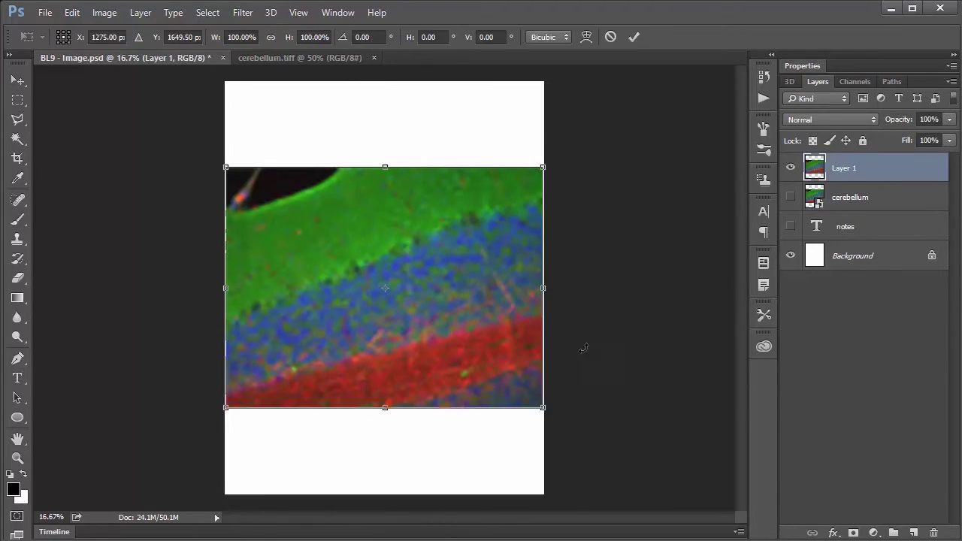
drag(544, 407, 398, 311)
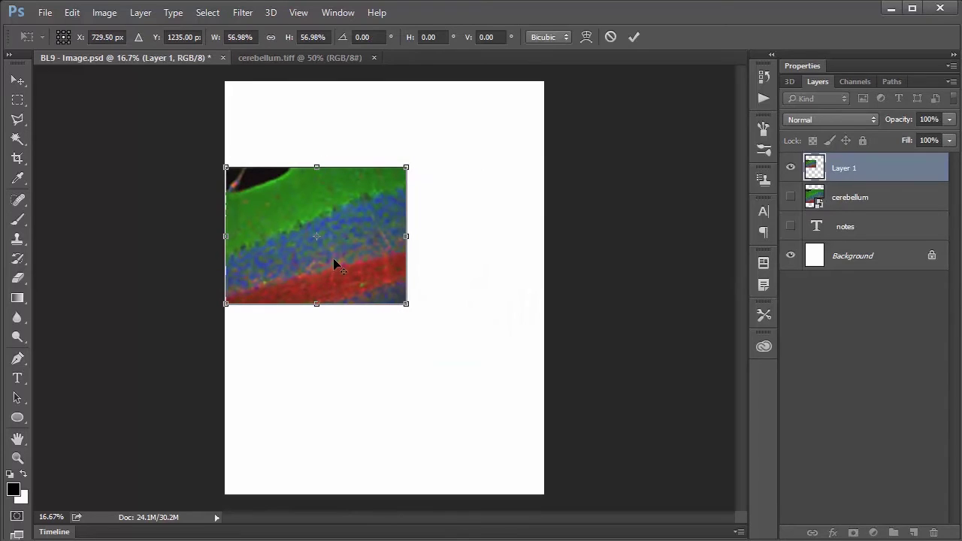
drag(230, 169, 301, 226)
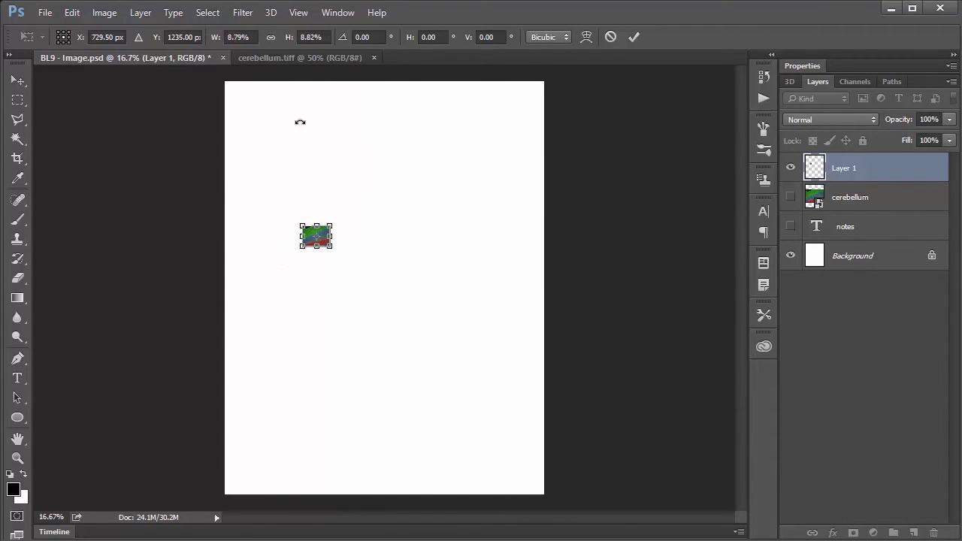
click(634, 37)
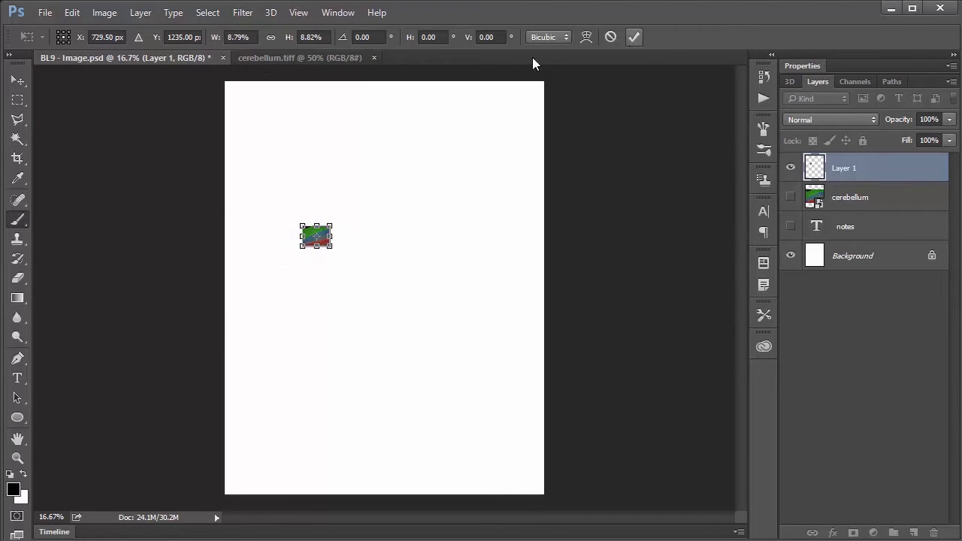
Re-enlarge Layer 1 to page width and shift it down and right.
key(ctrl+t)
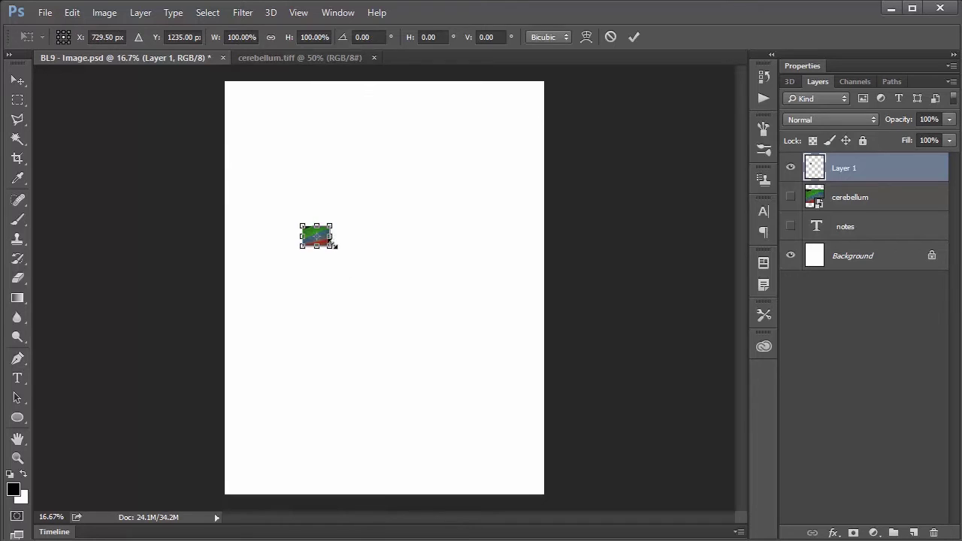
drag(332, 248, 500, 376)
drag(401, 292, 462, 314)
click(634, 37)
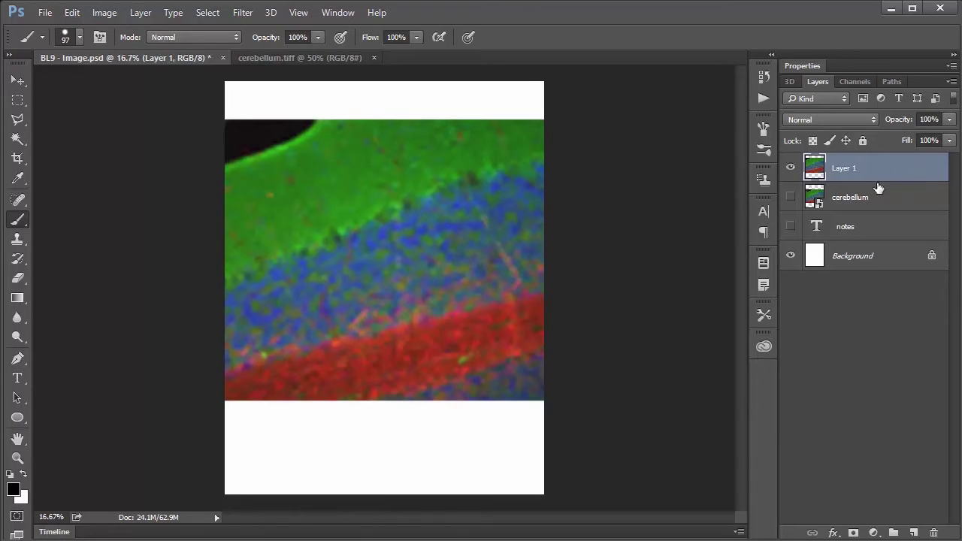
Apply a 63.5-pixel Gaussian Blur to Layer 1, then hide it and show the cerebellum layer.
click(243, 13)
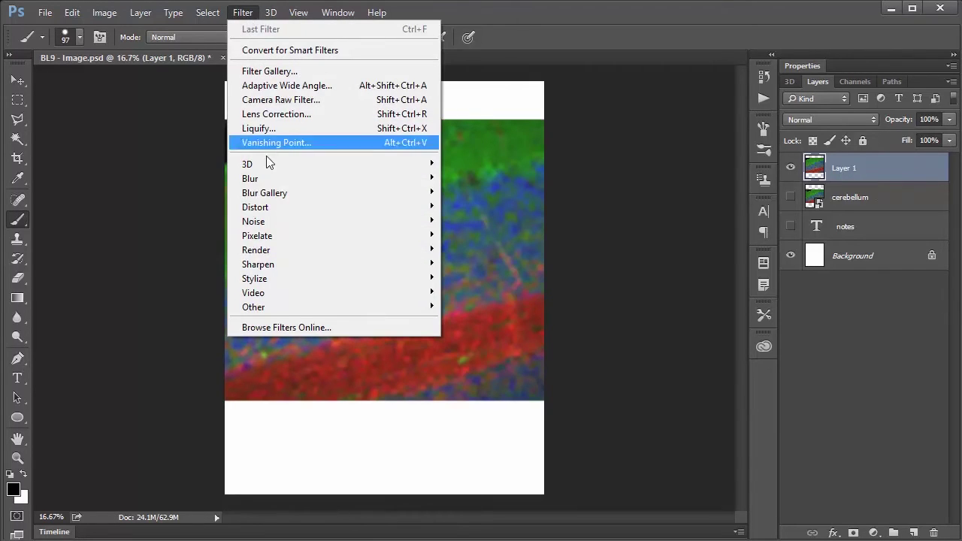
mouse_move(271, 180)
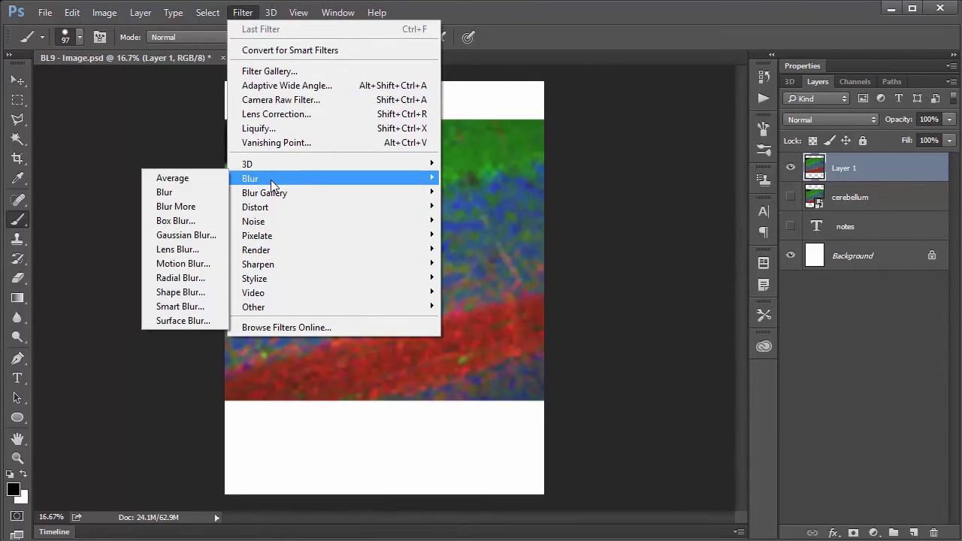
click(206, 236)
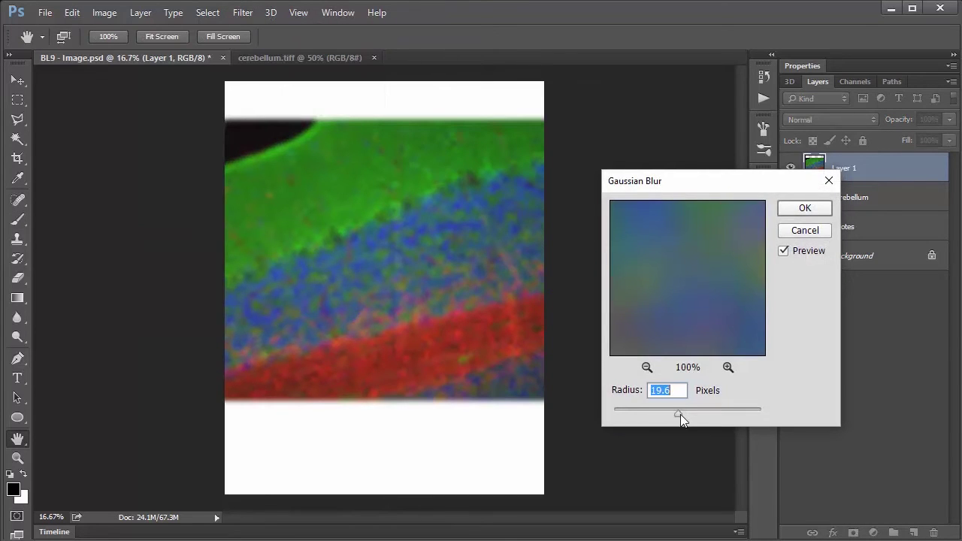
drag(681, 414, 699, 413)
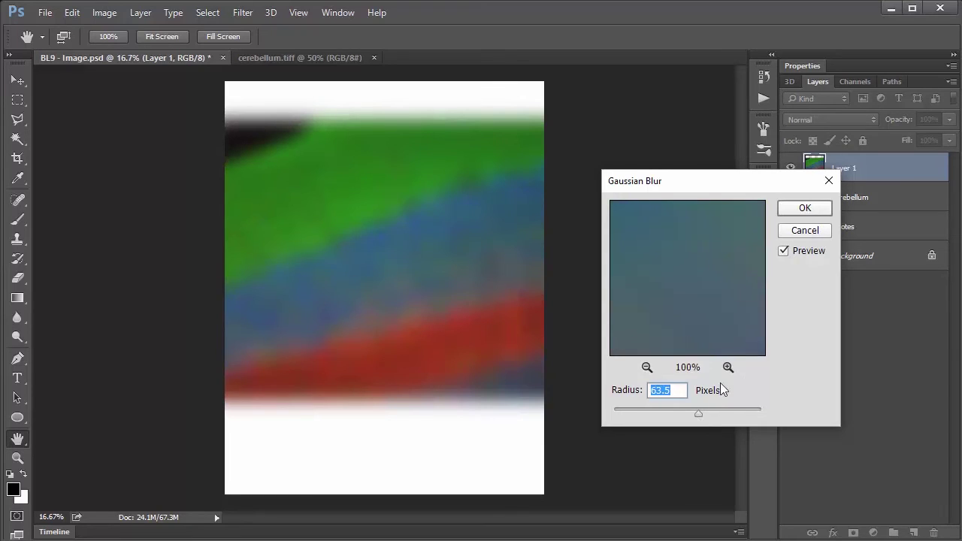
click(805, 208)
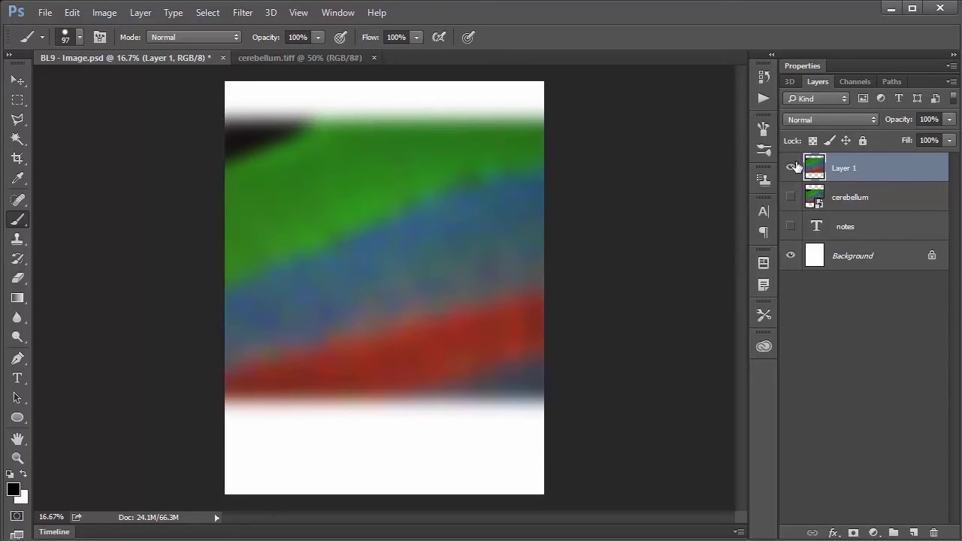
click(793, 169)
click(791, 197)
Apply a Gaussian Blur smart filter with radius 63.5 to the cerebellum layer.
click(892, 200)
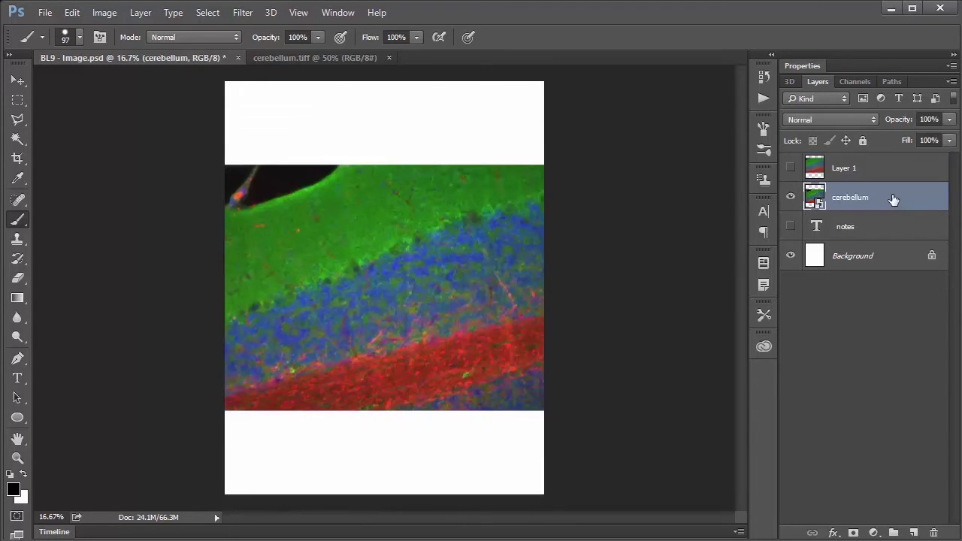
click(253, 15)
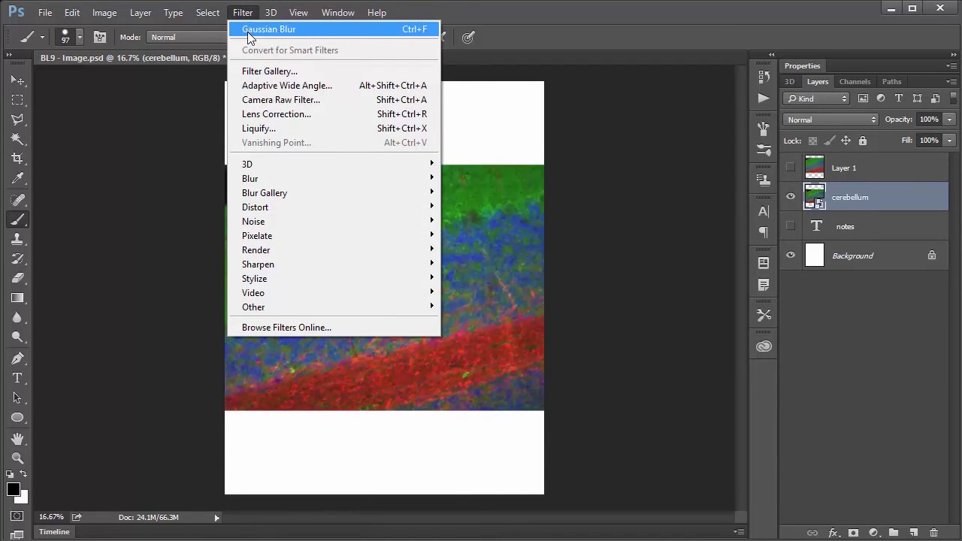
click(248, 31)
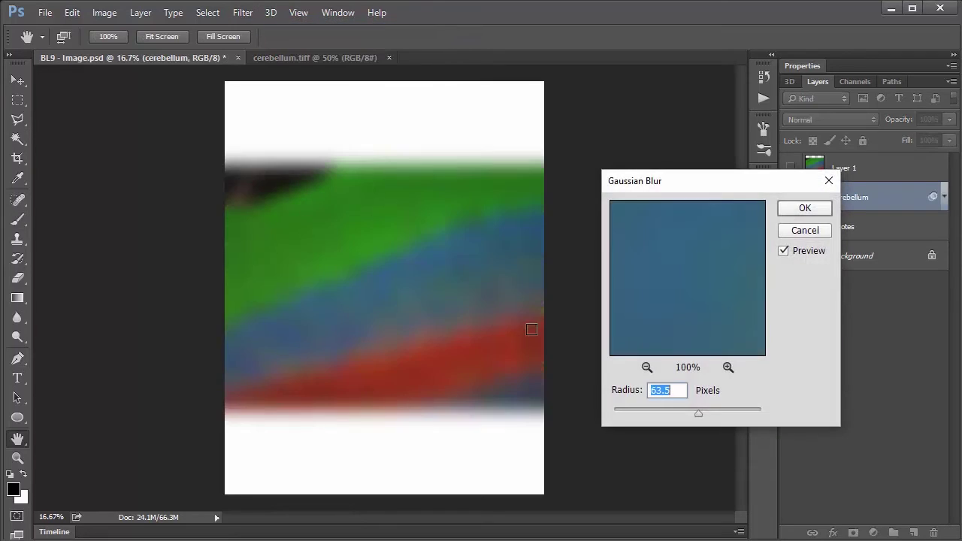
click(806, 209)
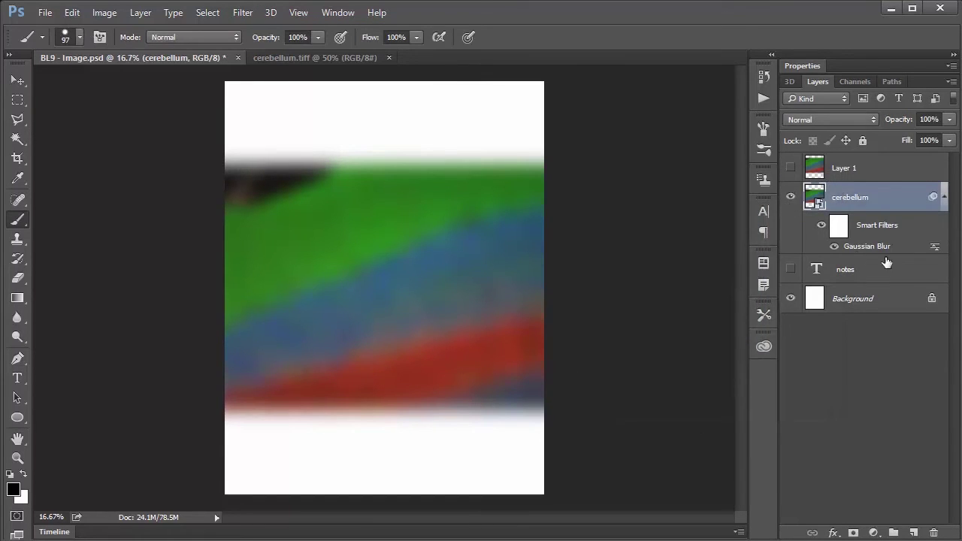
Toggle the Gaussian Blur filter off and on to compare, then open its blending options.
click(835, 247)
click(835, 247)
click(834, 248)
click(835, 247)
double_click(936, 250)
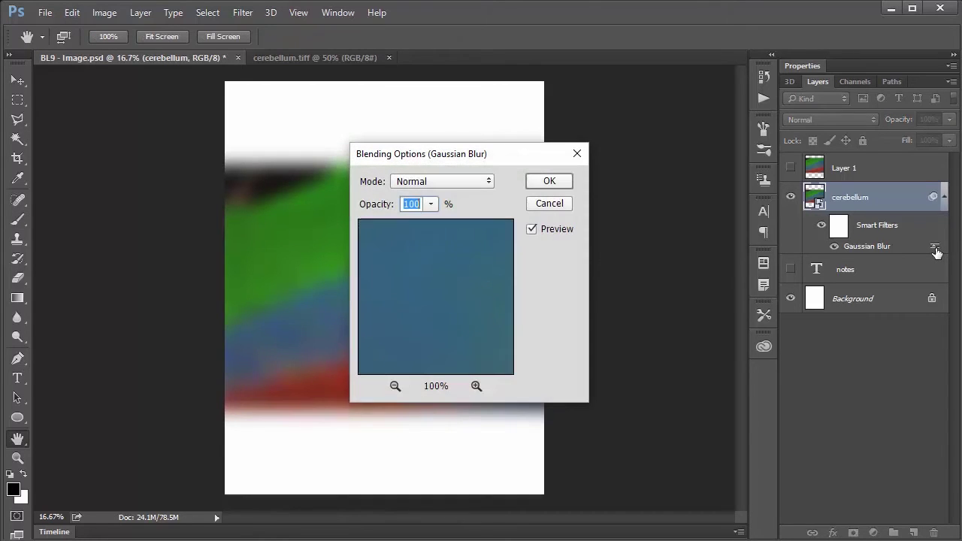
click(432, 204)
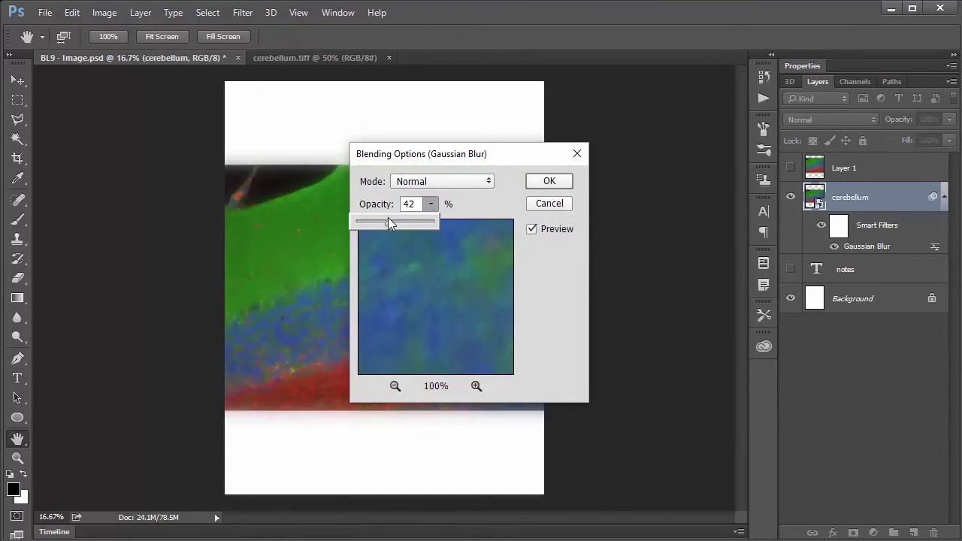
drag(388, 218, 371, 219)
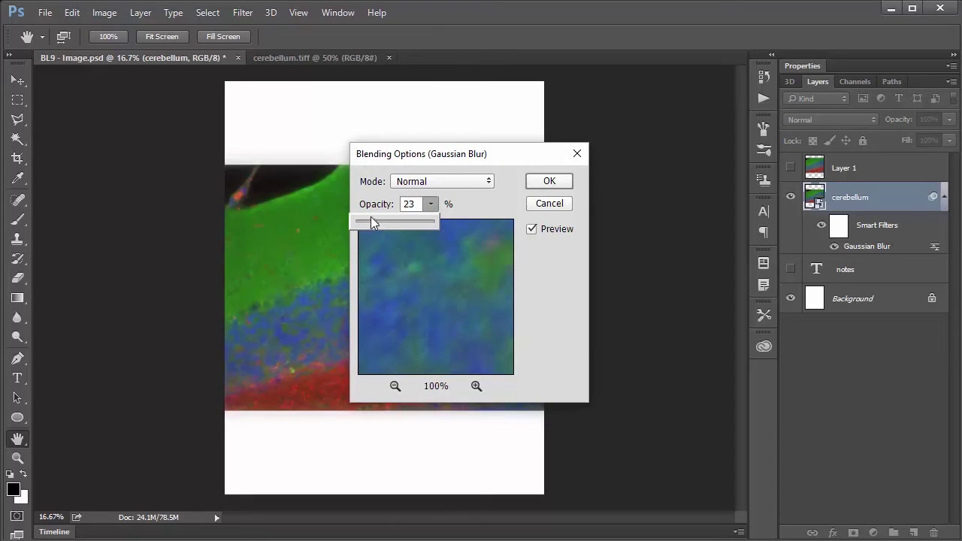
click(482, 181)
click(444, 239)
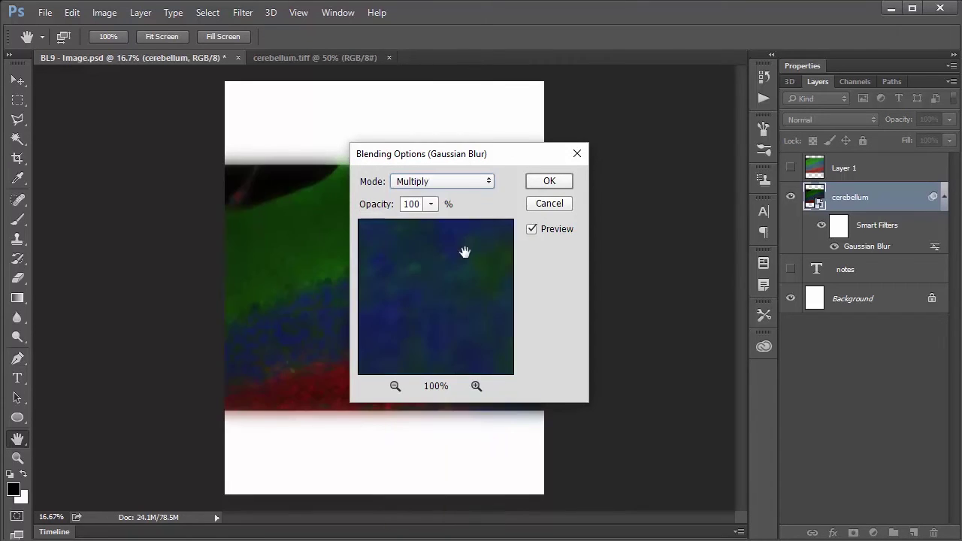
click(485, 182)
key(Escape)
click(452, 181)
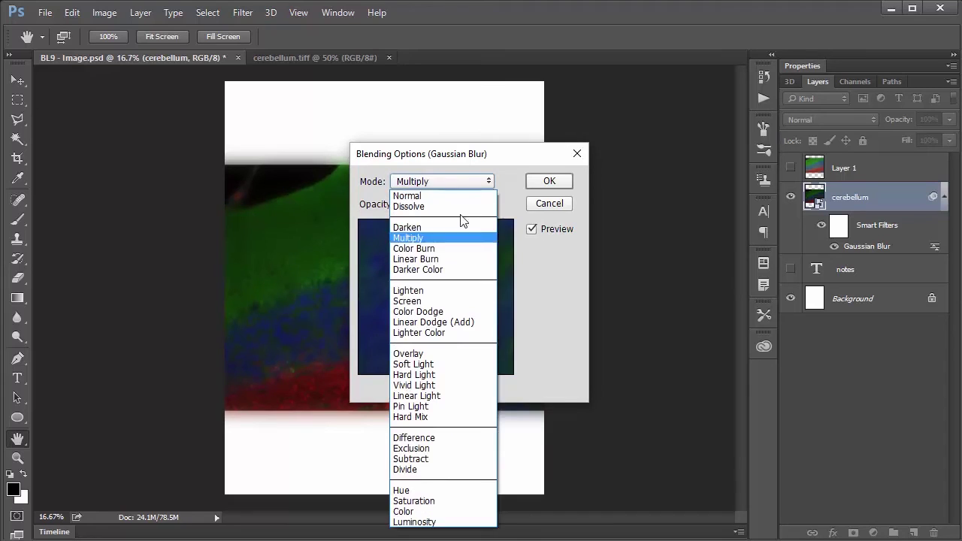
click(424, 284)
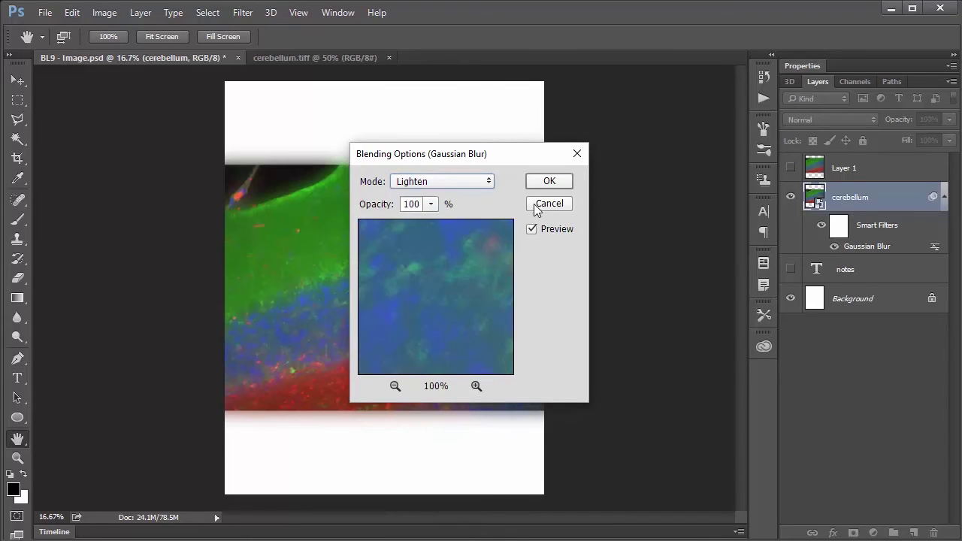
click(538, 205)
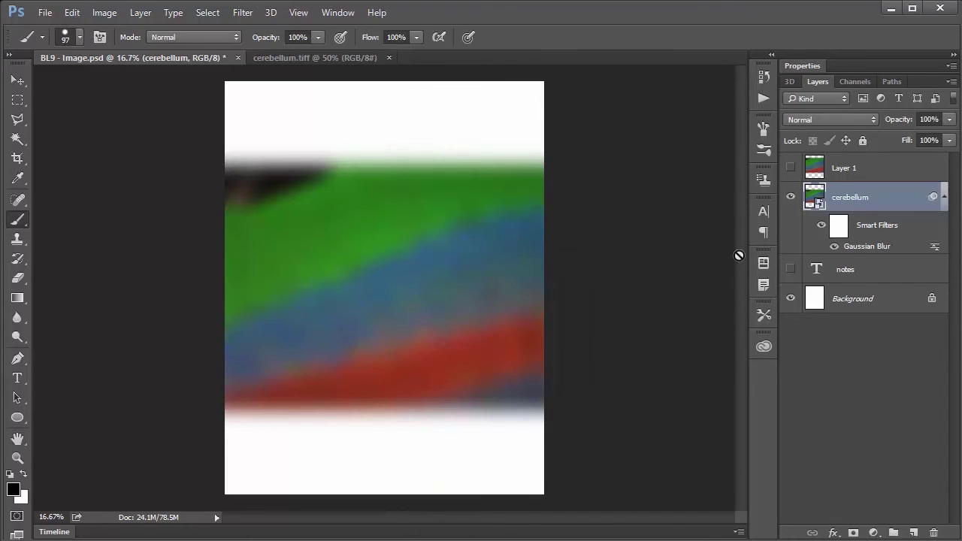
click(839, 226)
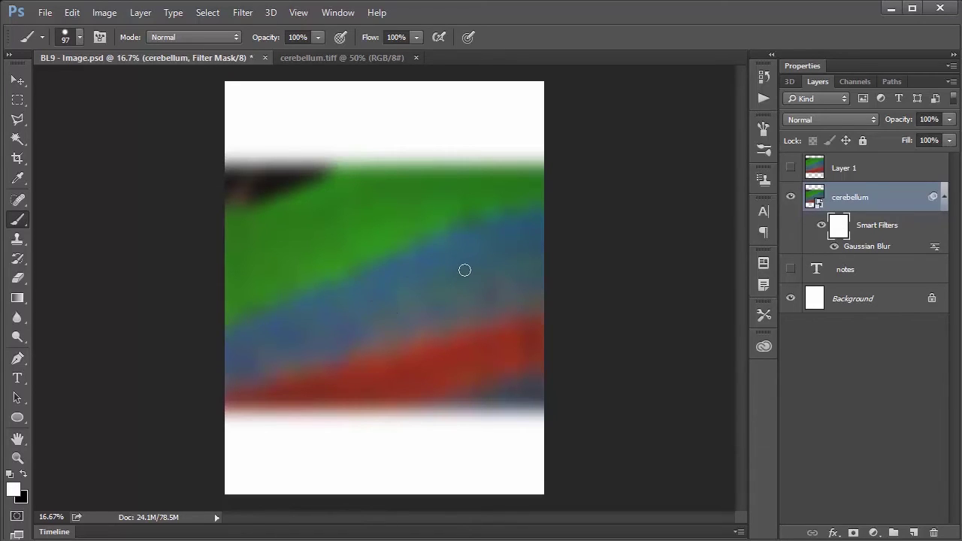
Paint black across the blue band on the blur's filter mask, hide the notes layer, and disable smart filters.
key(x)
mouse_move(461, 269)
mouse_down()
mouse_move(333, 331)
mouse_move(463, 258)
mouse_move(347, 272)
mouse_up()
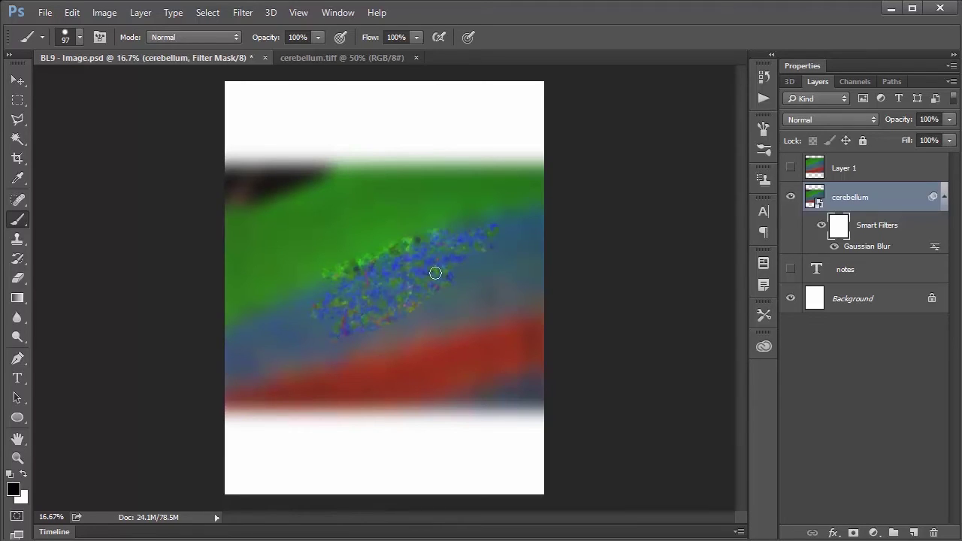
click(791, 268)
click(822, 225)
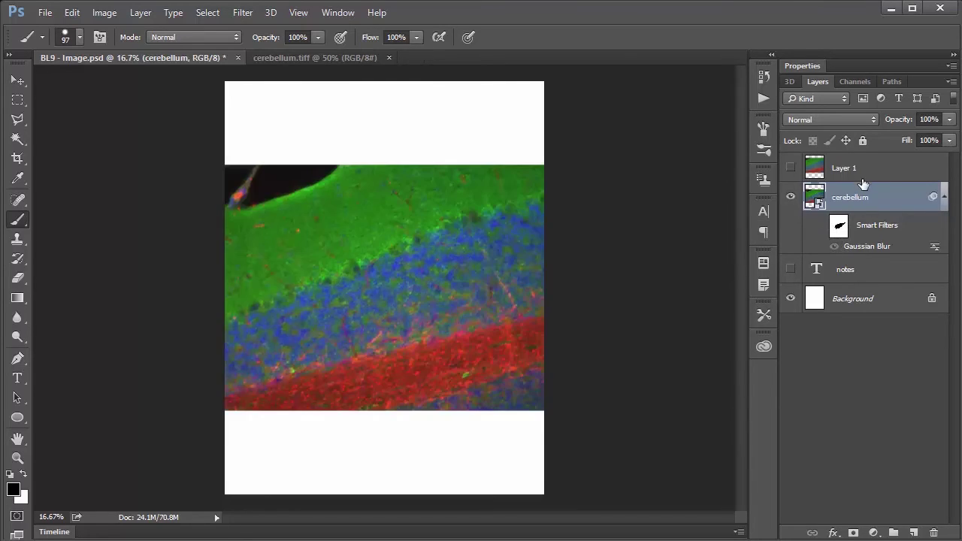
click(863, 175)
Show Layer 1 and raise its Brightness/Contrast brightness to 150.
click(790, 167)
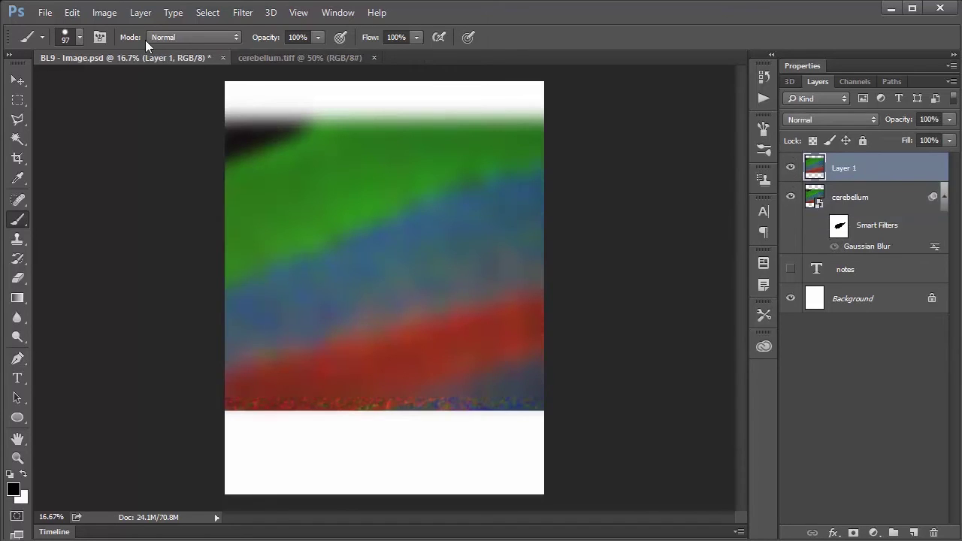
click(104, 12)
mouse_move(112, 53)
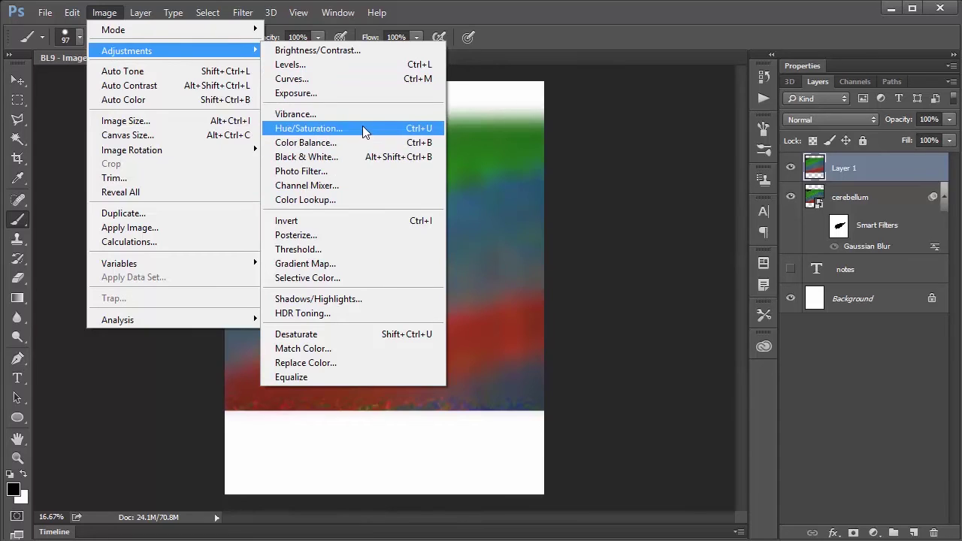
click(360, 51)
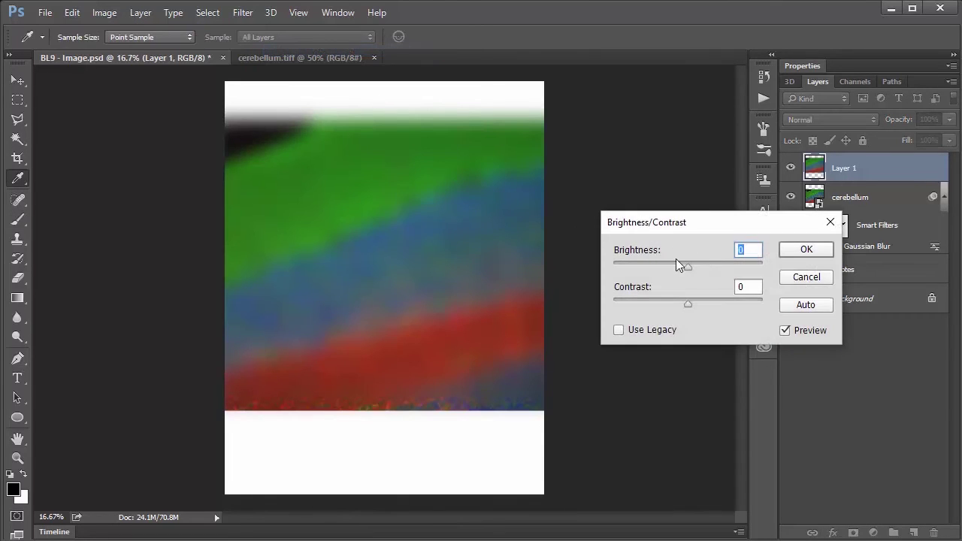
drag(687, 267, 778, 262)
click(830, 249)
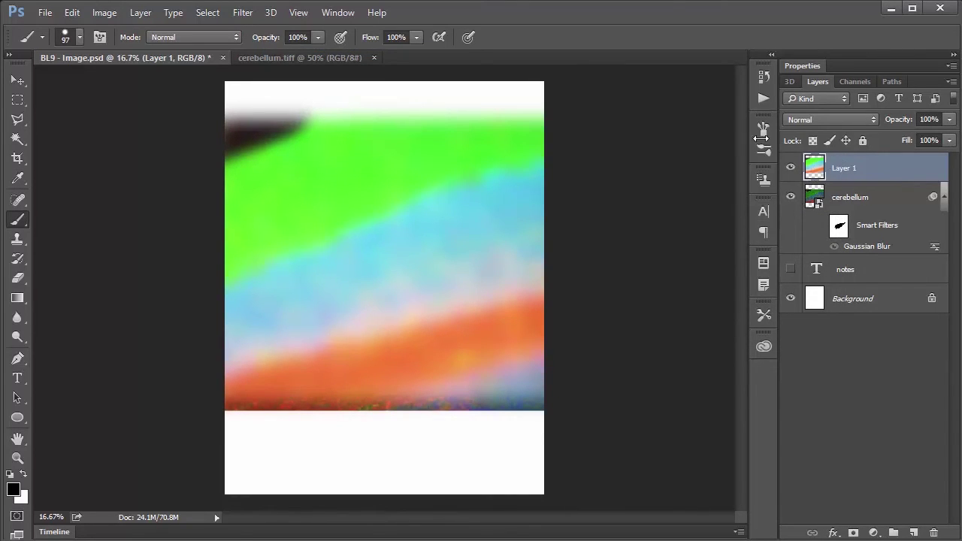
click(817, 201)
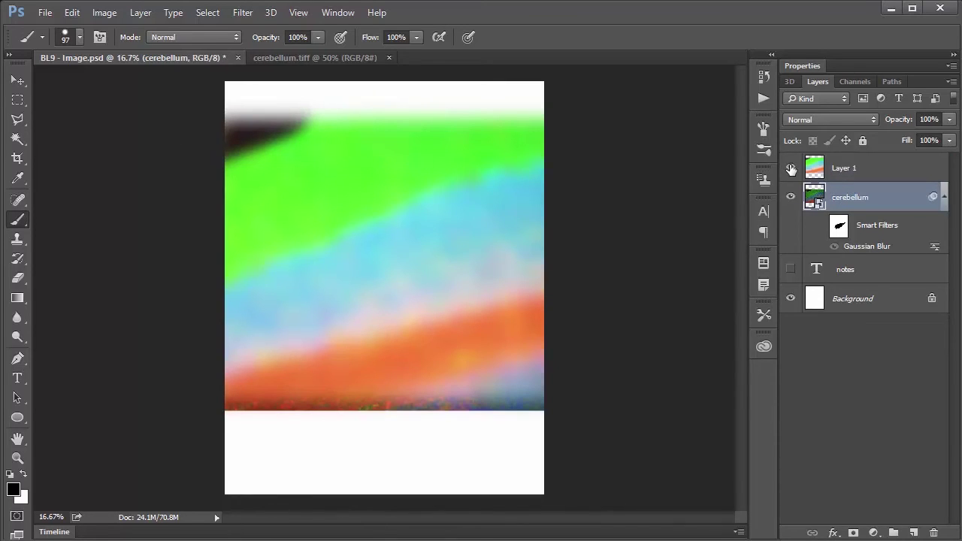
Hide Layer 1 and add a Brightness/Contrast smart filter with brightness 150 to cerebellum.
click(791, 168)
click(115, 19)
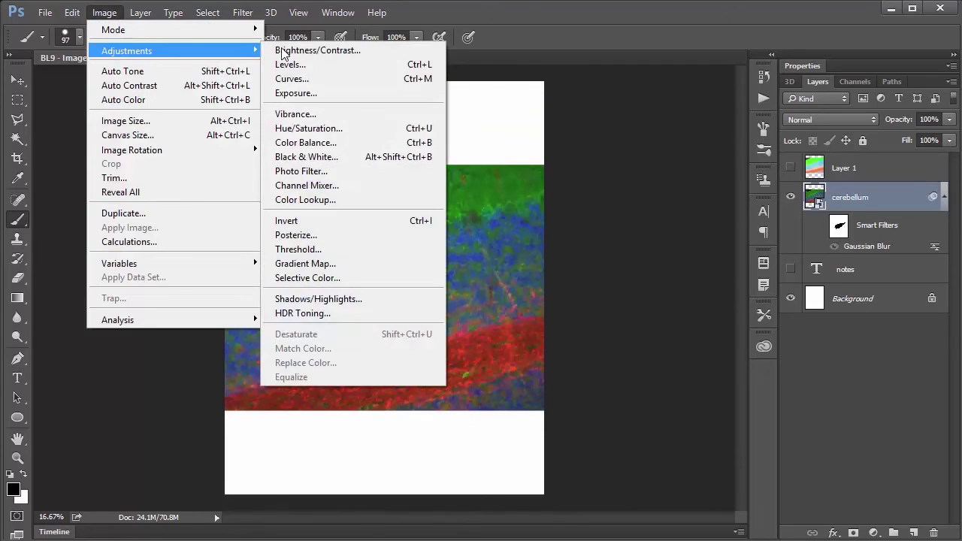
click(323, 30)
drag(689, 268, 762, 268)
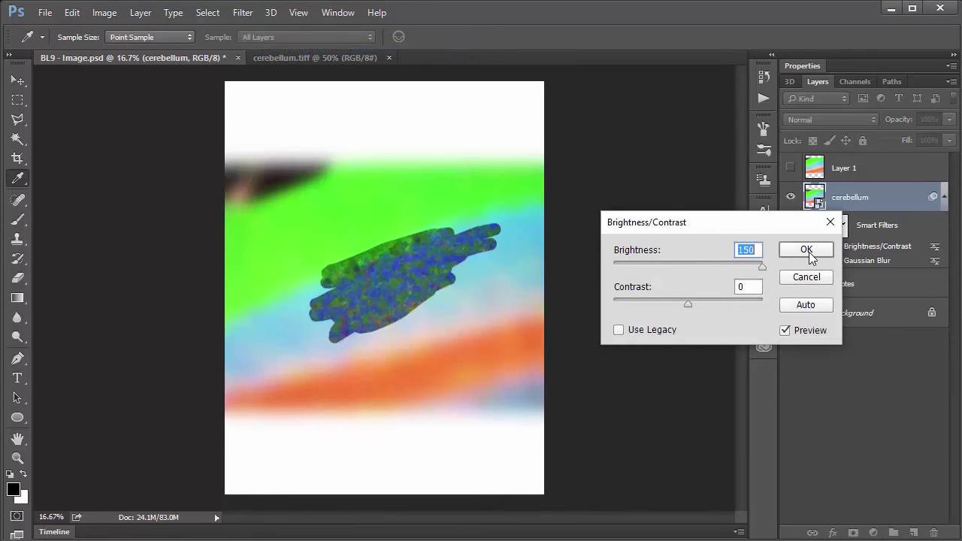
click(807, 251)
key(b)
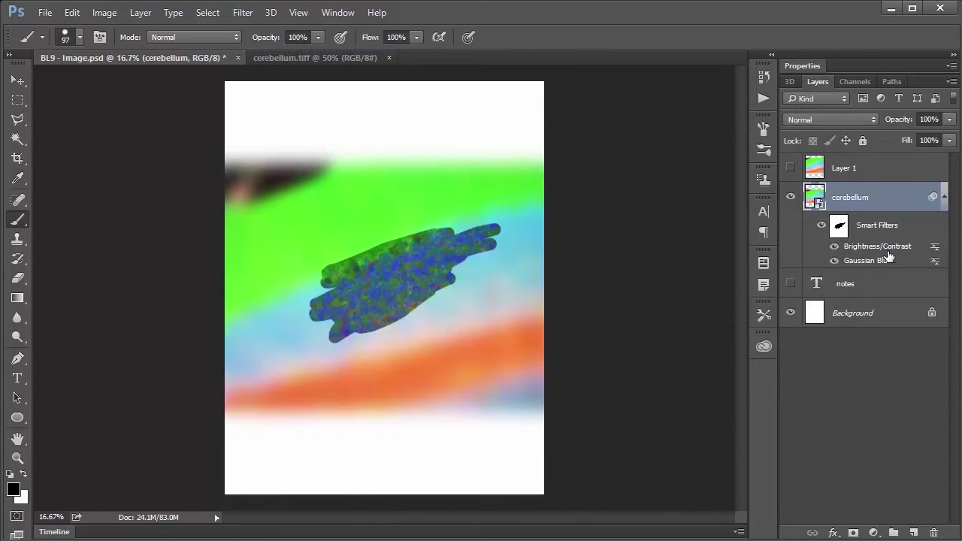
Compare the Brightness/Contrast filter, re-edit it to -150, then delete all smart filters from cerebellum.
click(836, 247)
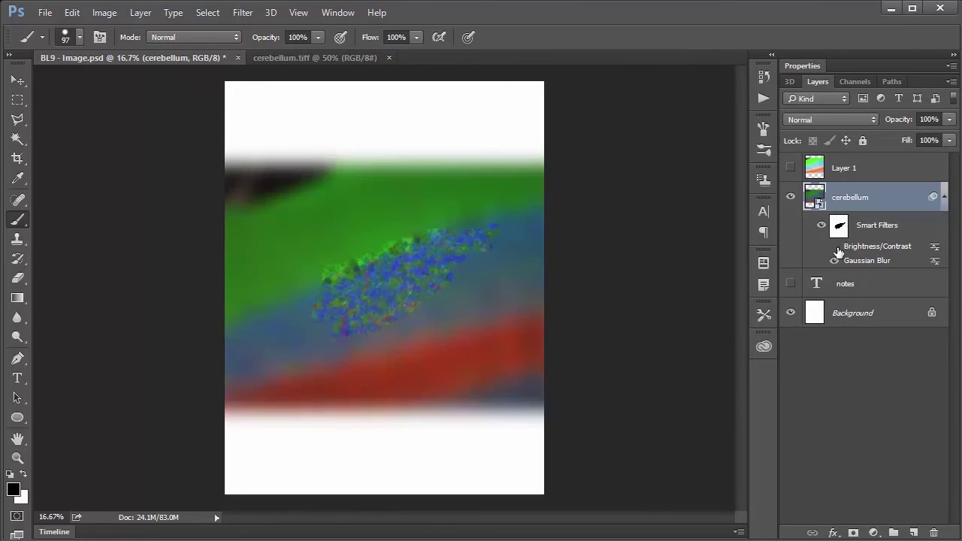
click(835, 248)
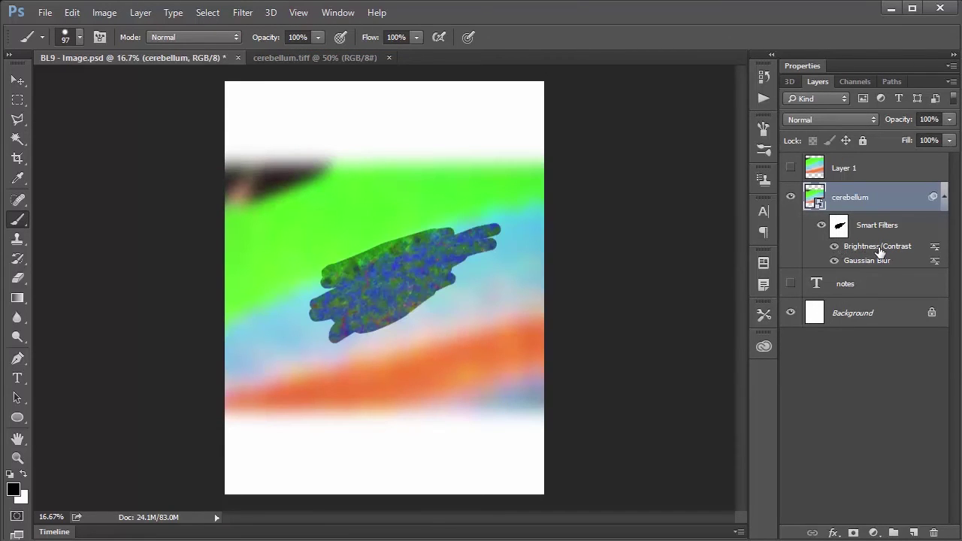
double_click(878, 248)
drag(758, 267, 589, 258)
click(822, 255)
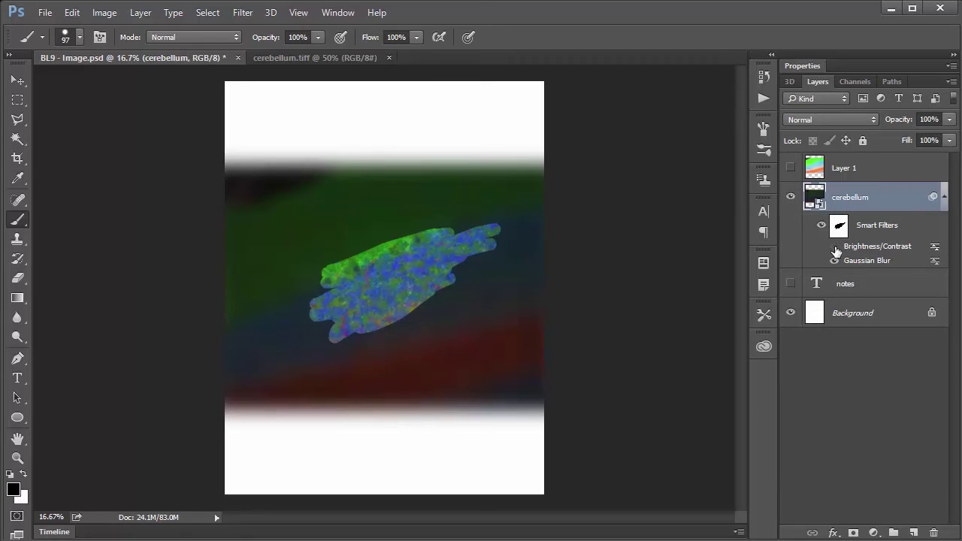
click(834, 260)
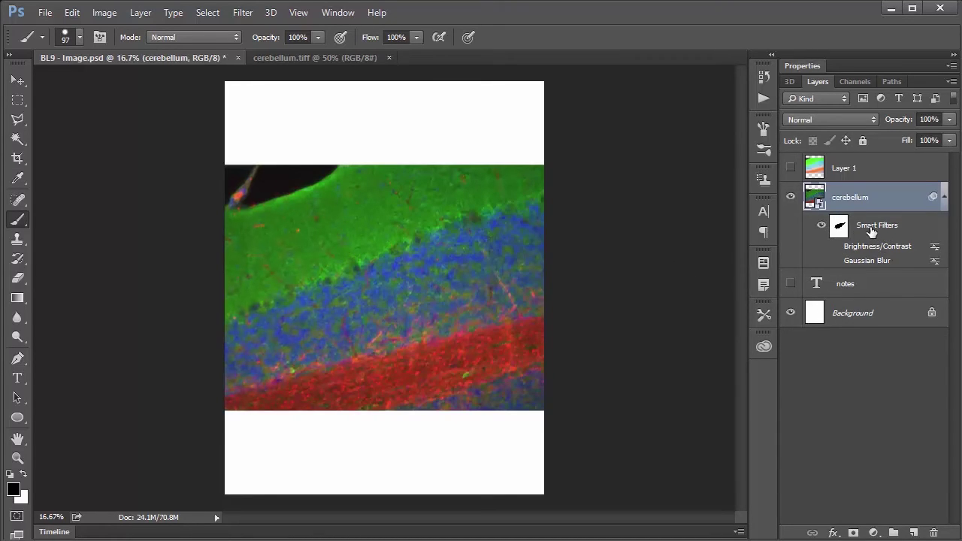
drag(871, 232, 934, 532)
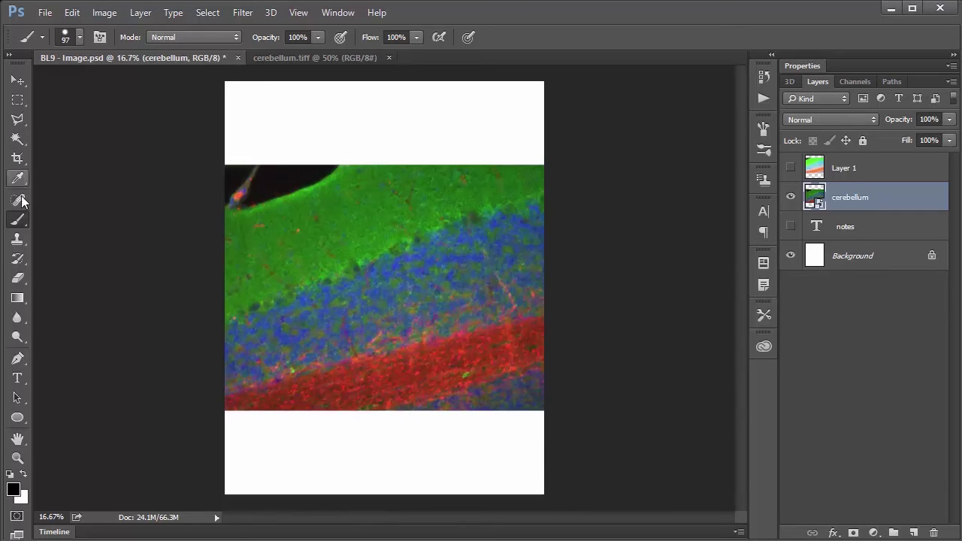
Add a 'Figure 1' text label and move it to the micrograph's upper right.
click(17, 379)
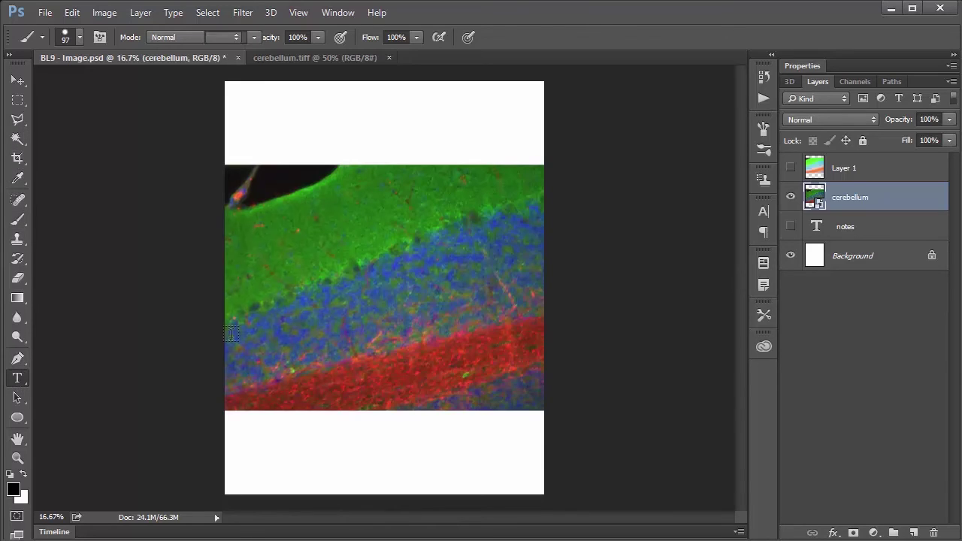
click(406, 232)
text(Figu)
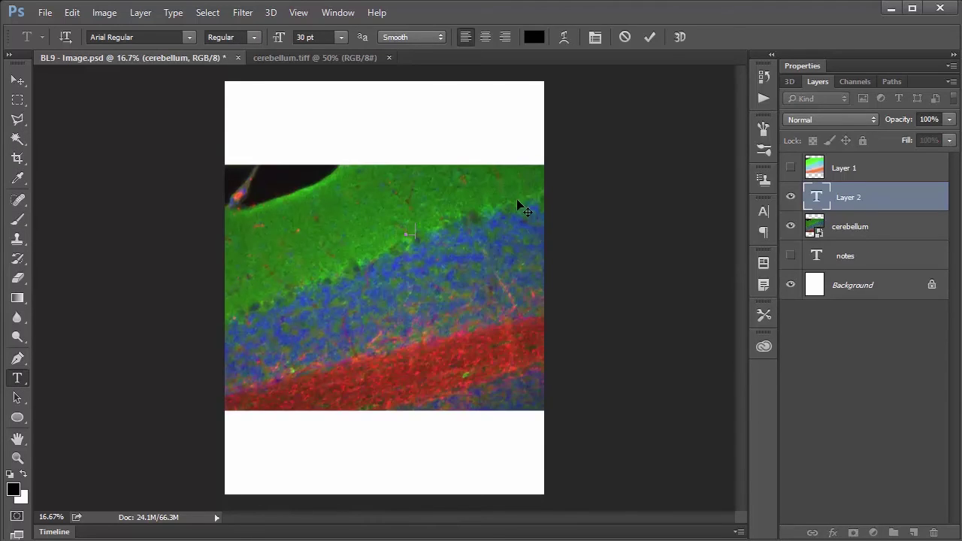
text(re 1)
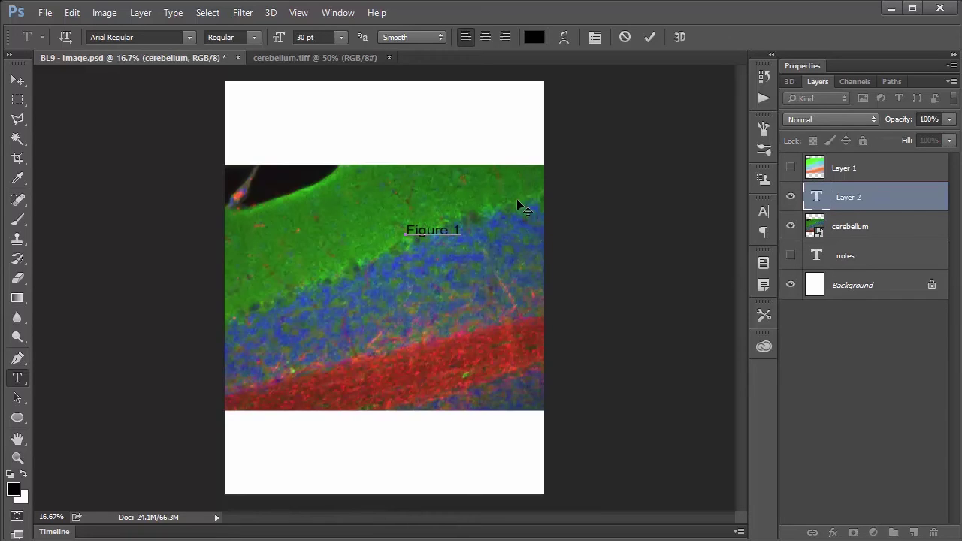
click(18, 80)
drag(401, 242, 498, 180)
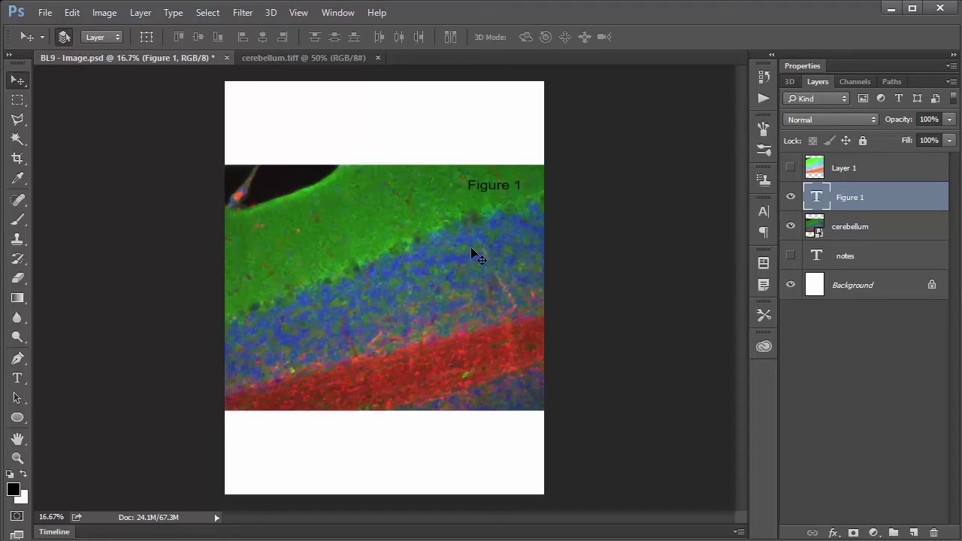
shift+click(876, 234)
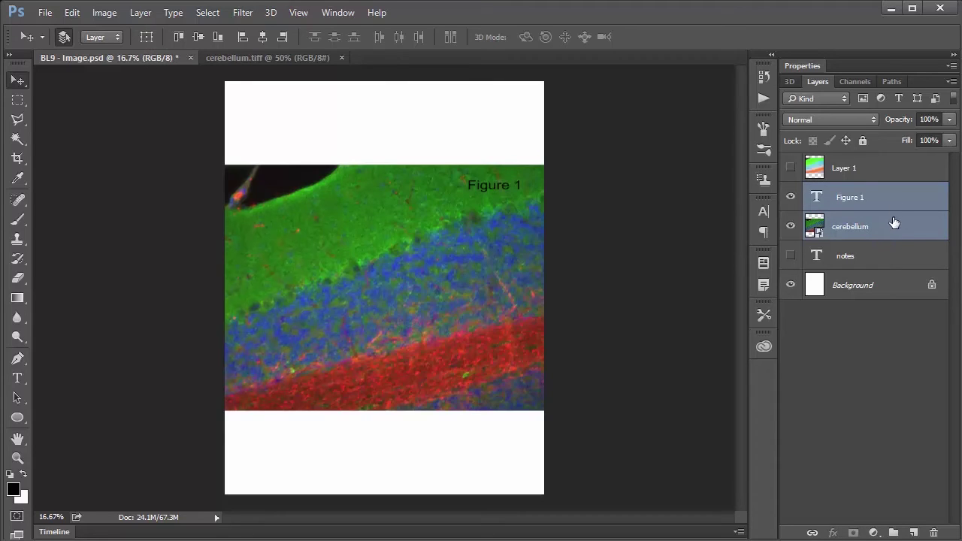
Convert the label and cerebellum layers into a 'Figure 1' smart object; try a 4.2 Gaussian Blur, then cancel.
right_click(893, 233)
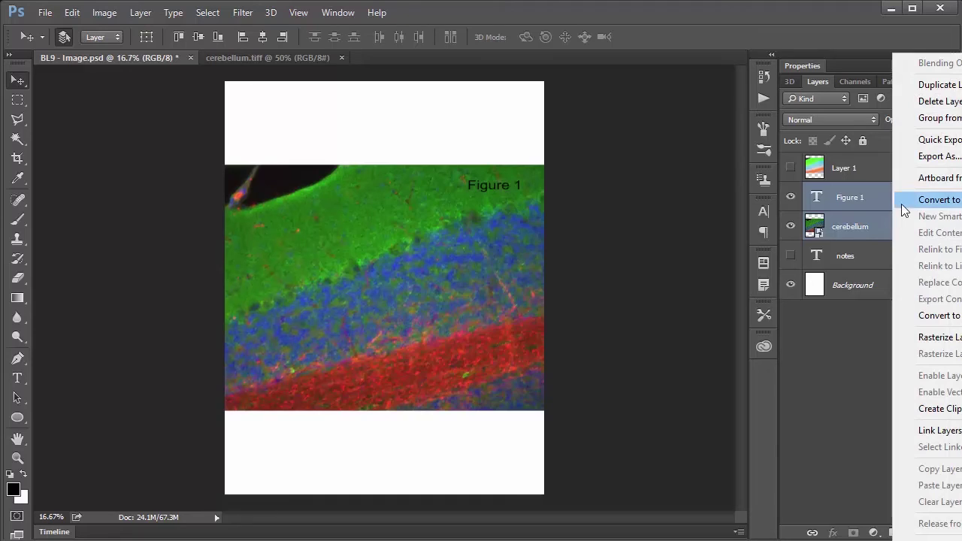
click(916, 200)
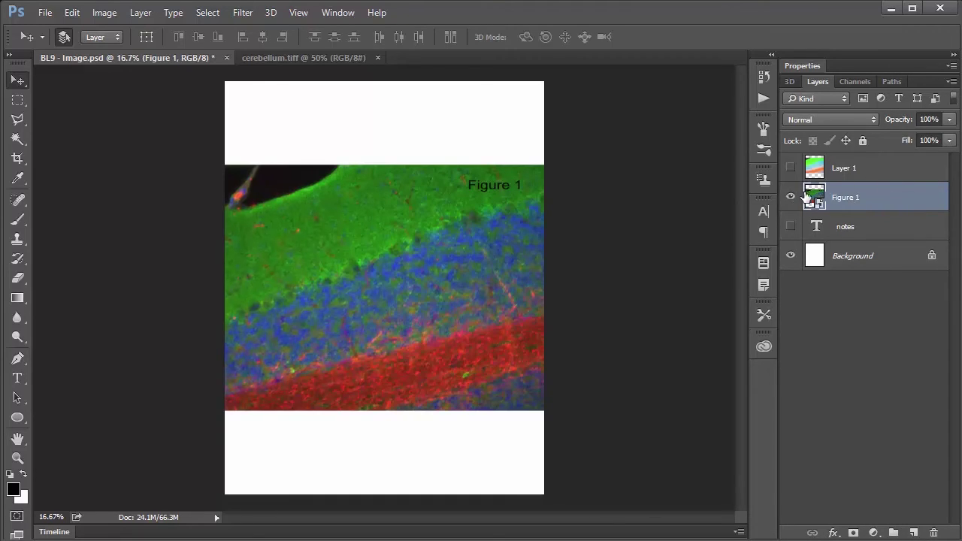
click(243, 13)
click(256, 29)
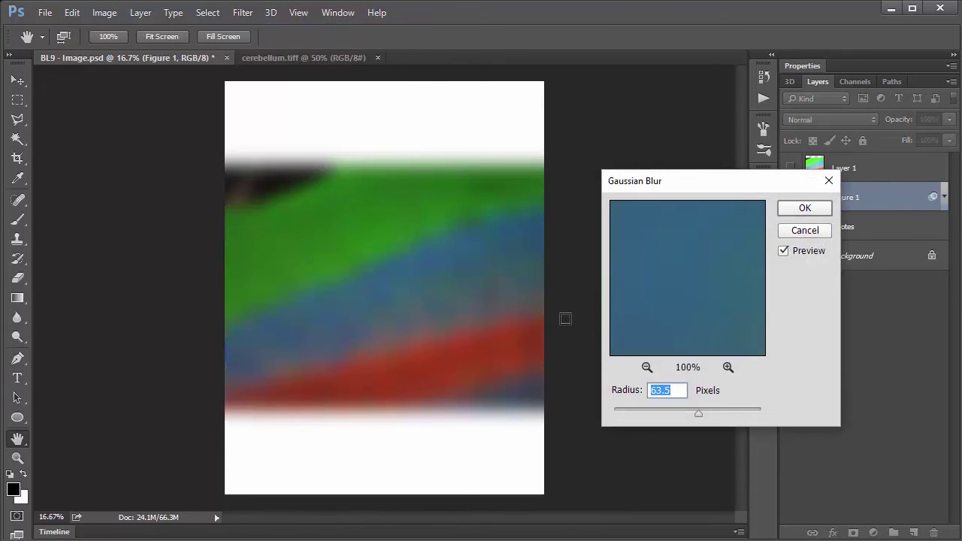
click(648, 413)
click(803, 232)
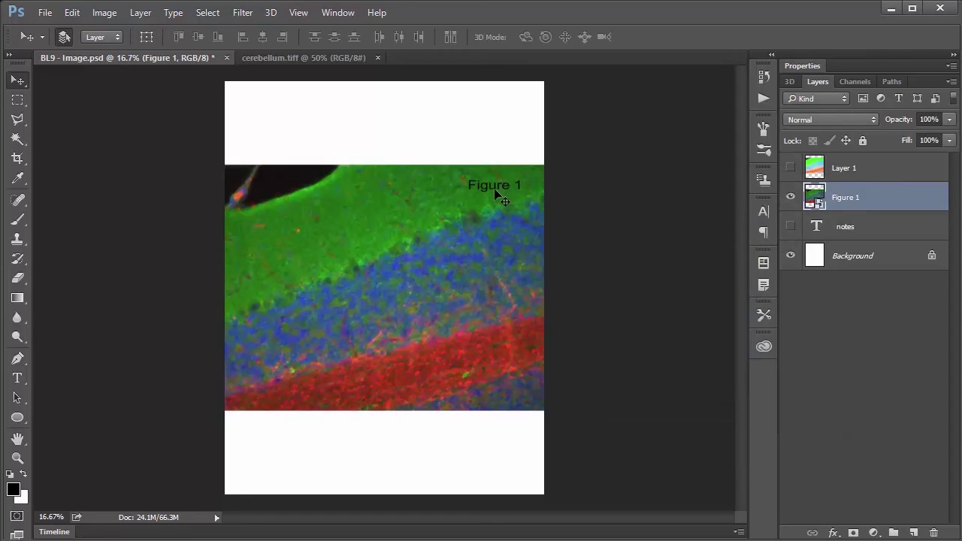
double_click(811, 197)
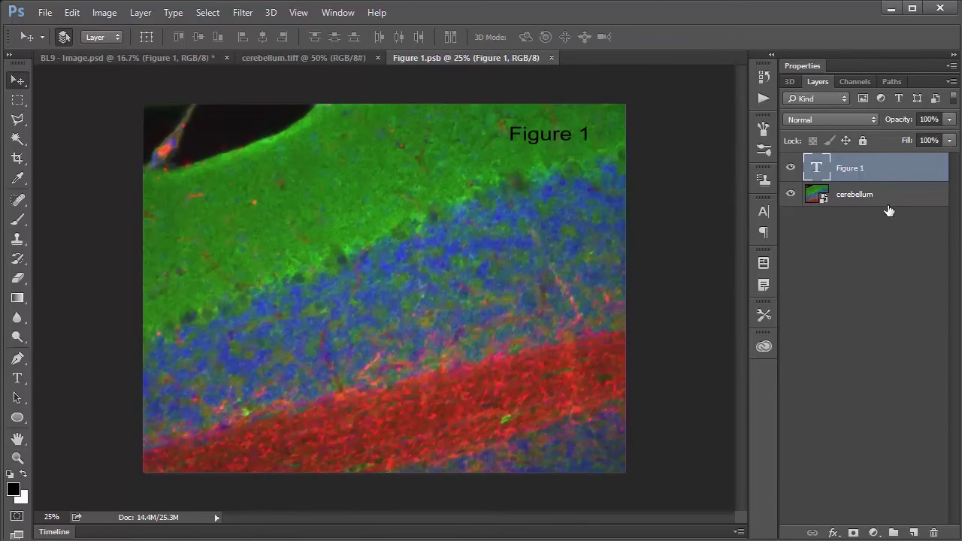
Change the label text inside Figure 1.psb from 'Figure 1' to 'Figure 2'.
click(18, 378)
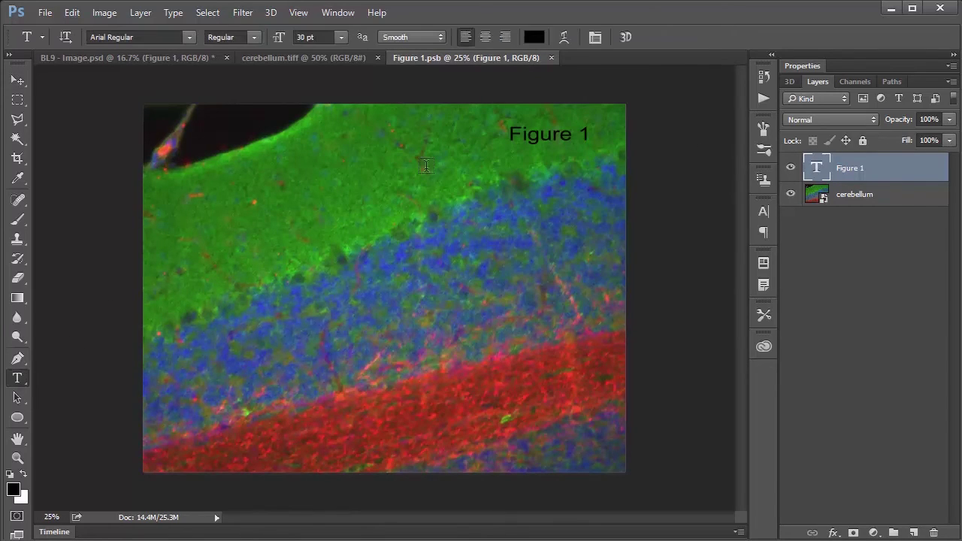
double_click(555, 131)
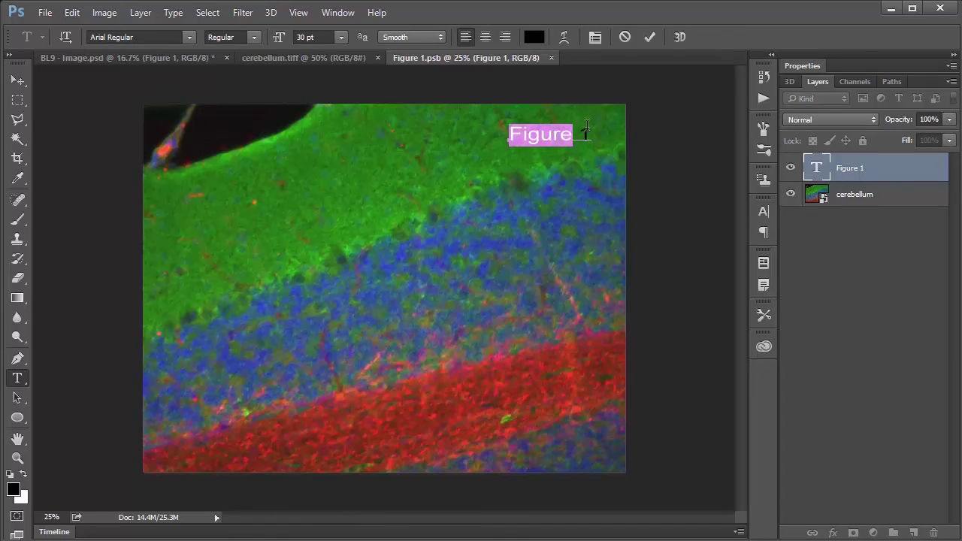
click(586, 131)
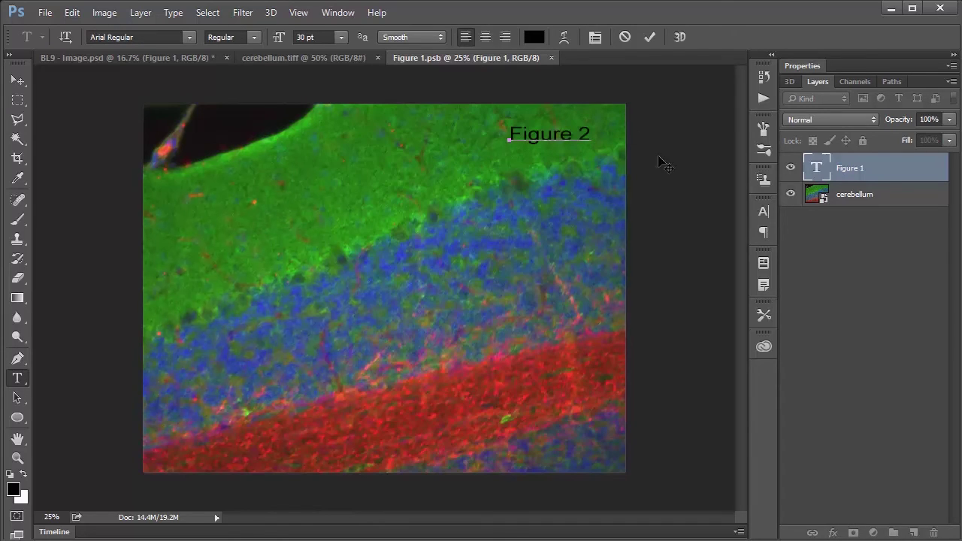
click(805, 208)
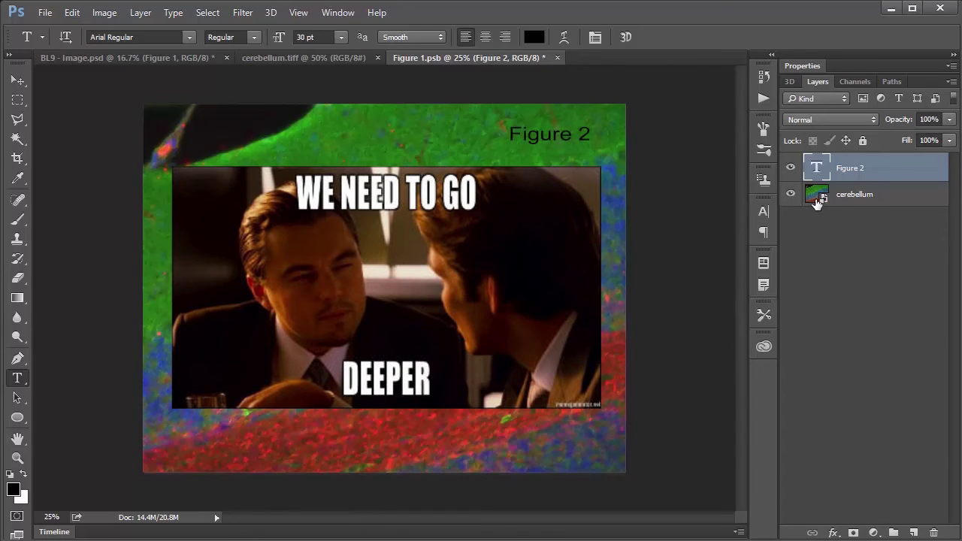
click(818, 204)
Paint a smiley (smile and two eyes) on the nested cerebellum micrograph and save it on closing.
double_click(814, 197)
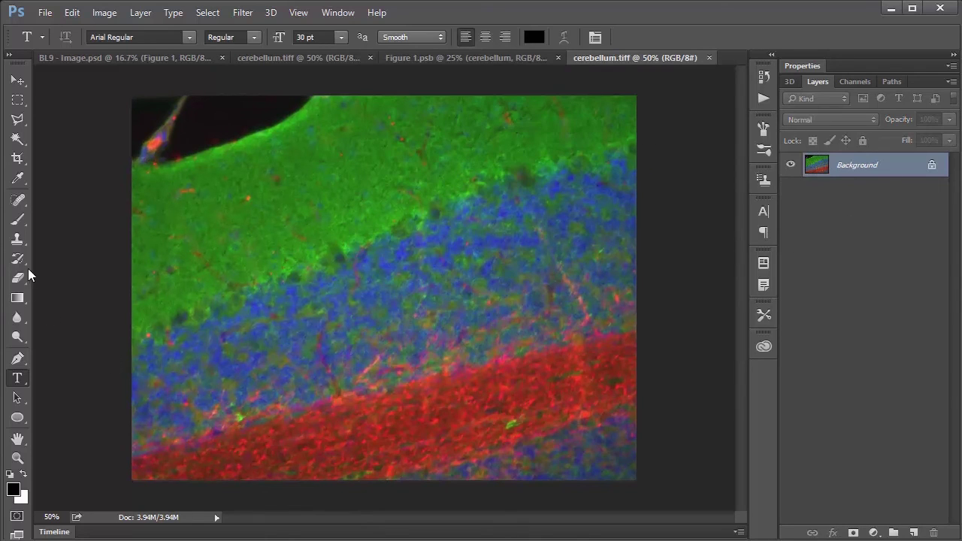
click(18, 219)
drag(303, 287, 485, 333)
drag(413, 213, 389, 249)
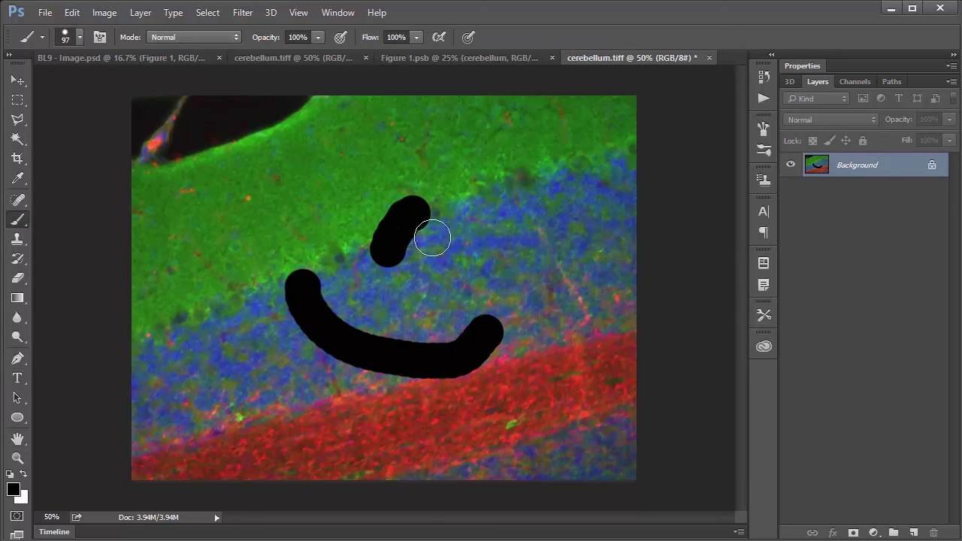
drag(490, 211, 471, 250)
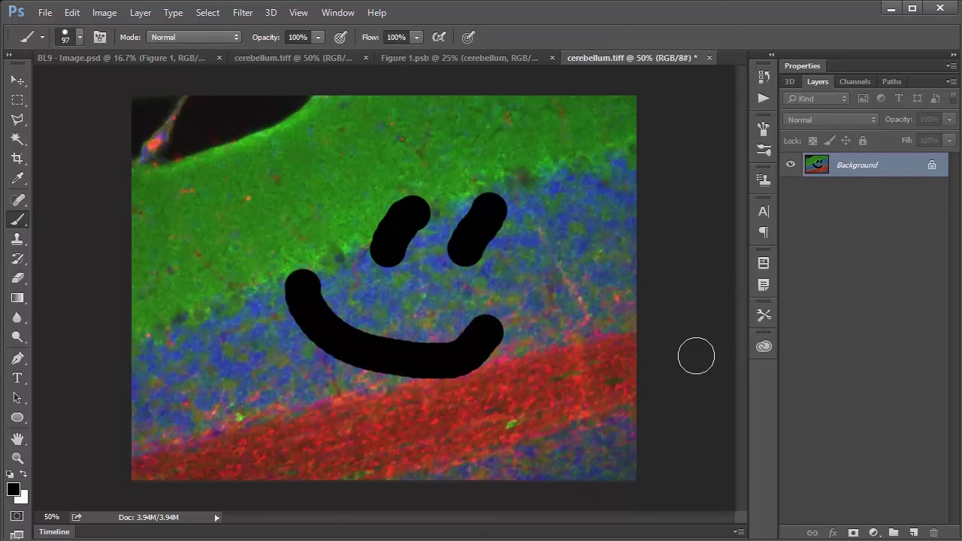
click(708, 58)
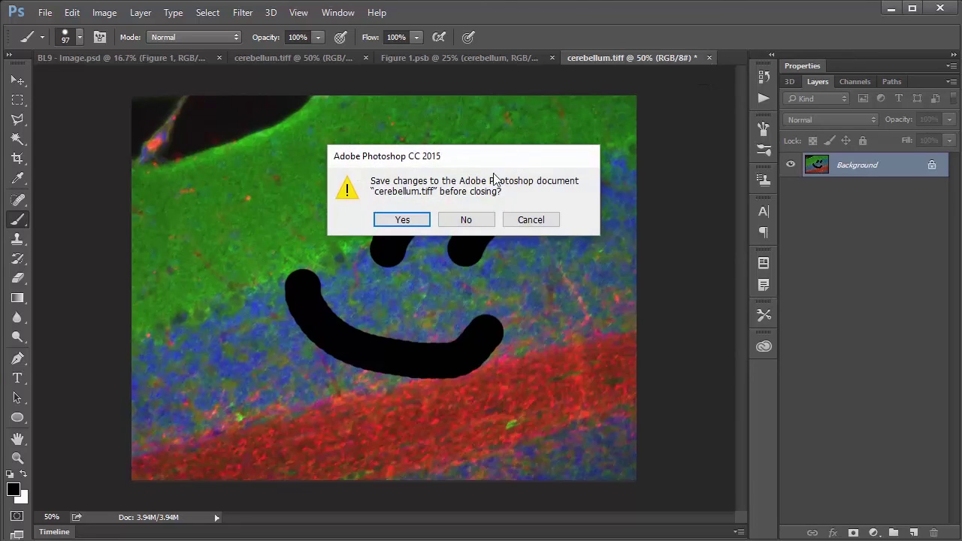
click(385, 219)
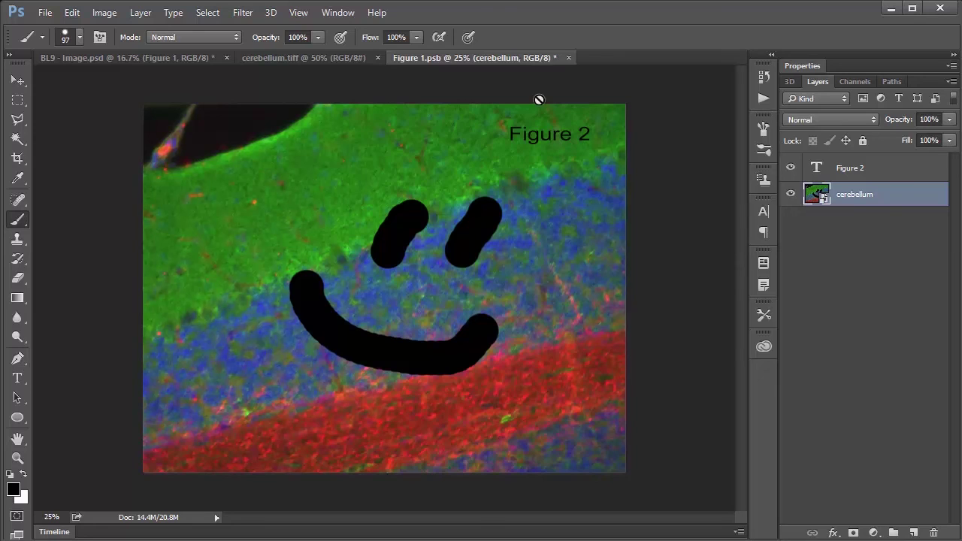
Save and close Figure 1.psb, reopen it, and hide the Figure 2 label layer.
click(569, 58)
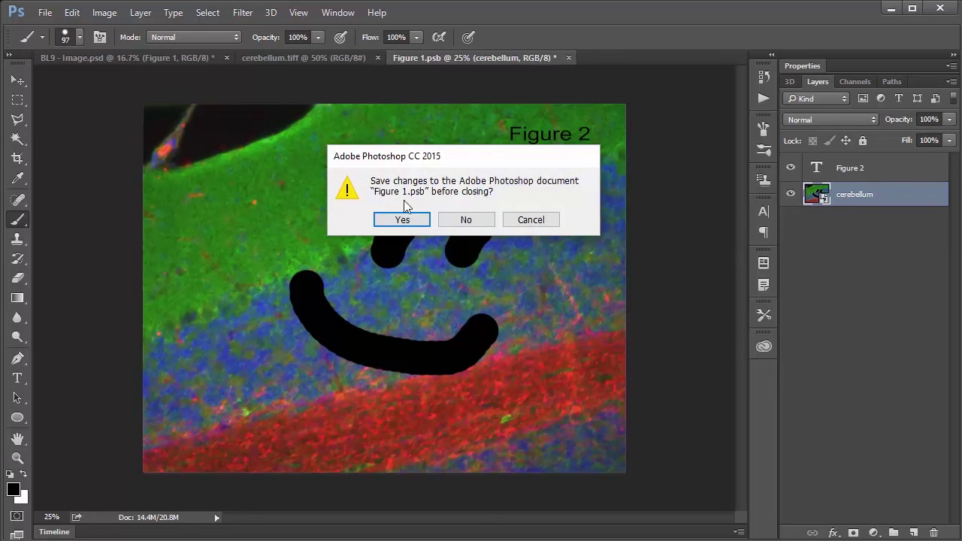
click(384, 223)
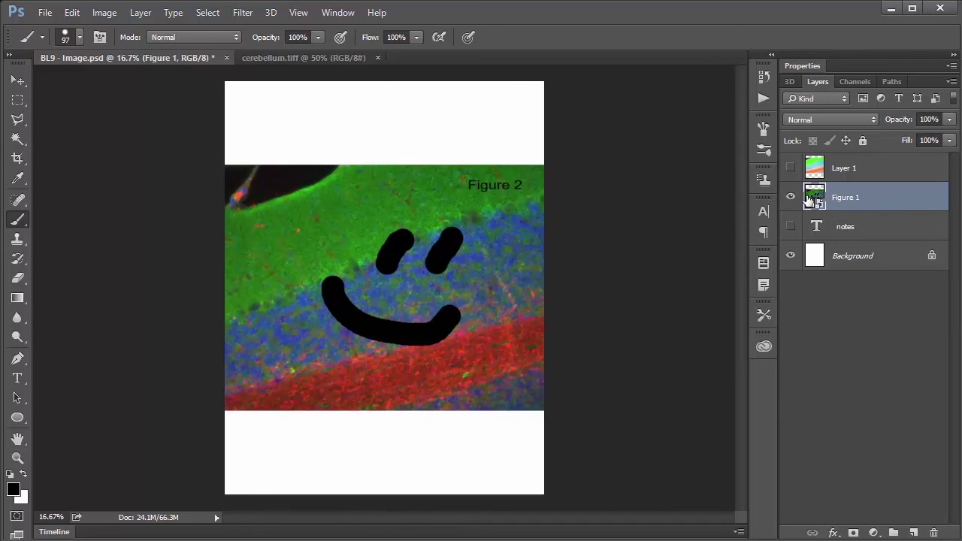
double_click(810, 199)
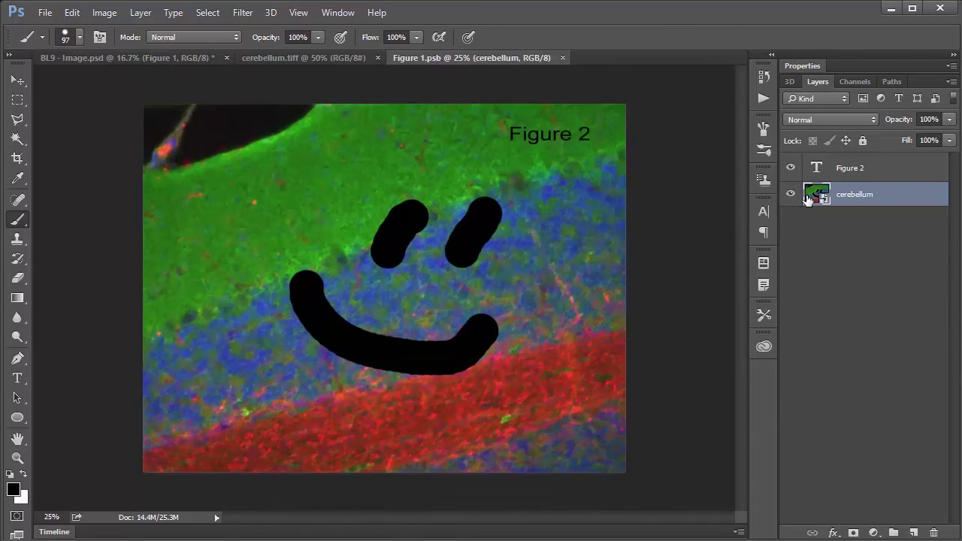
click(853, 169)
click(790, 168)
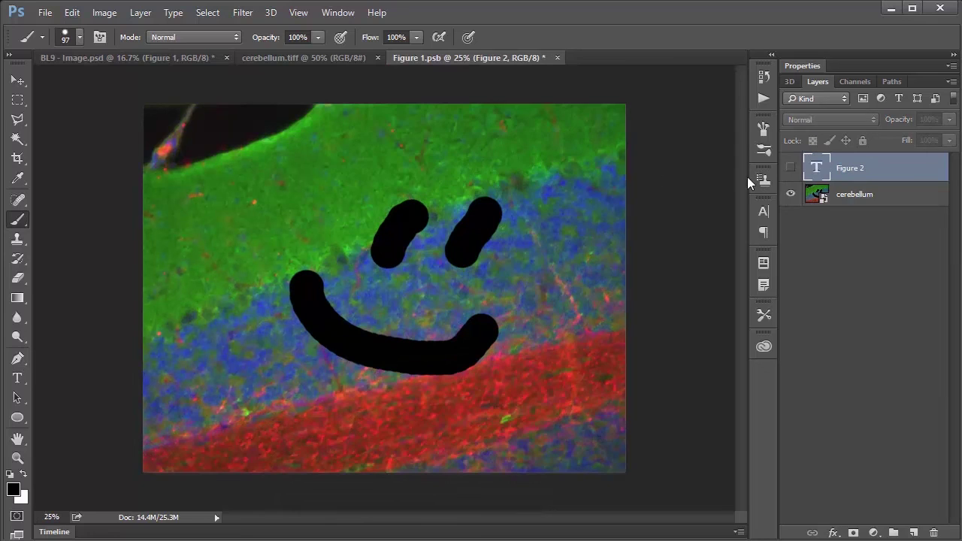
Close the nested cerebellum and Figure 1.psb documents, saving the hidden-label change.
double_click(817, 197)
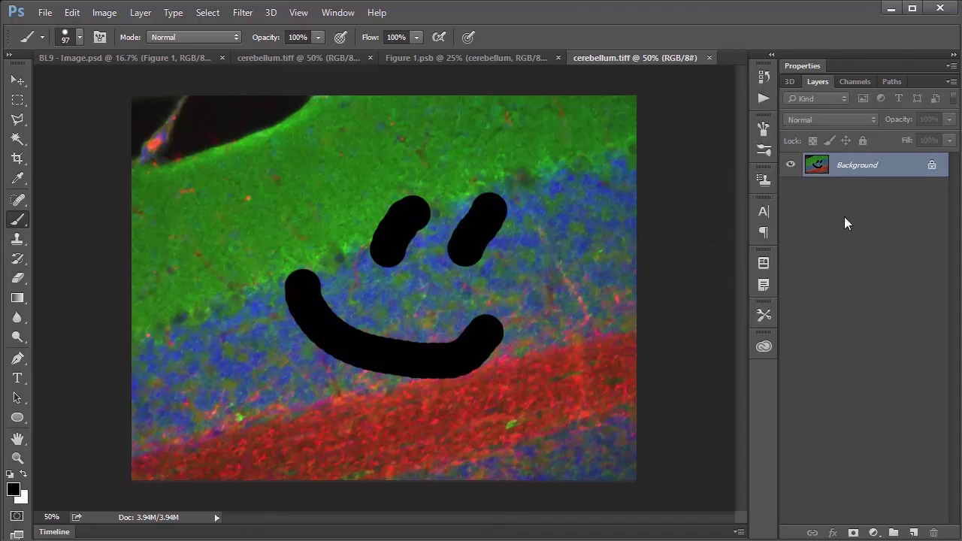
click(708, 57)
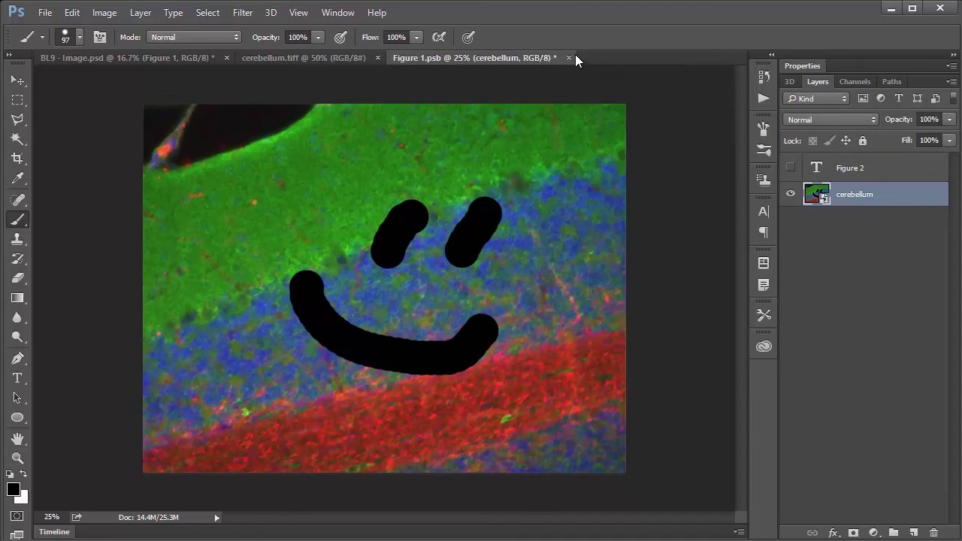
click(568, 57)
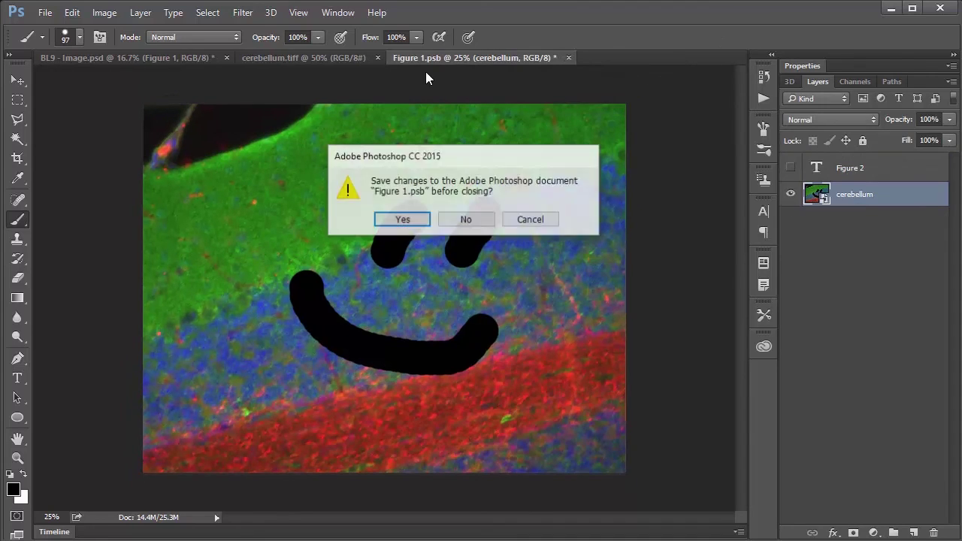
click(427, 219)
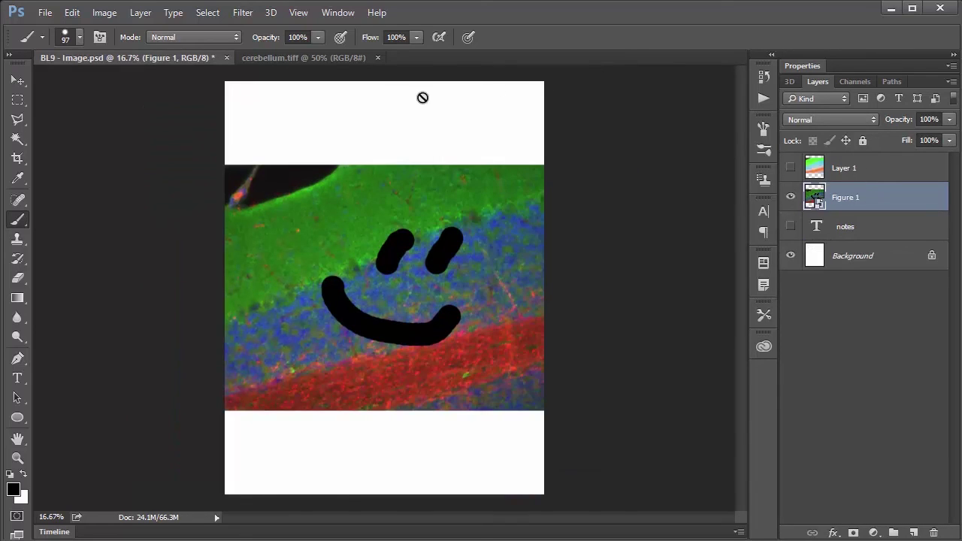